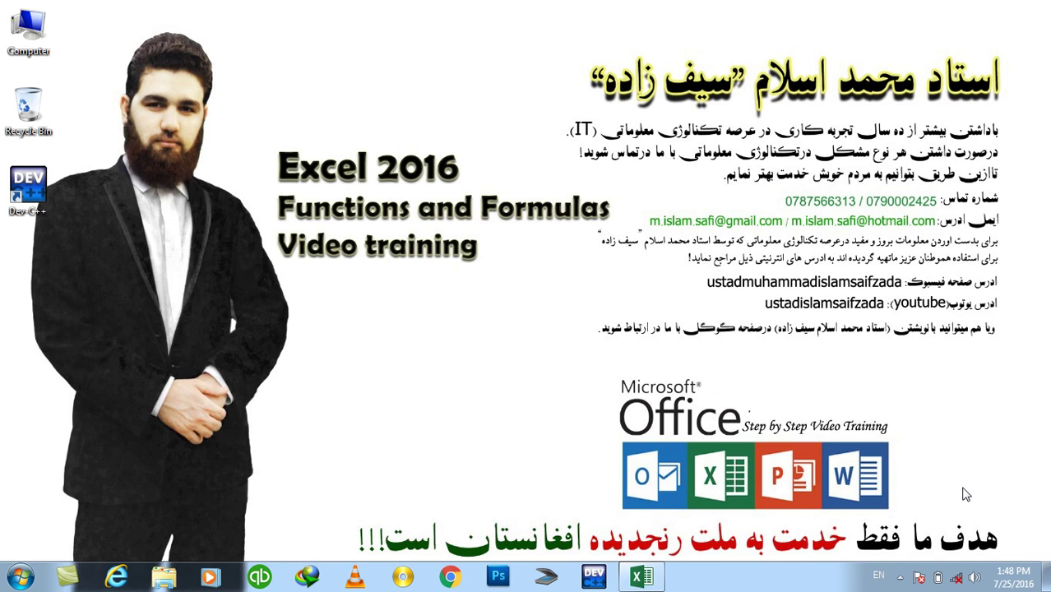
Refresh the desktop and bring the Excel workbook with the Date and Time functions sheet back up.
right_click(759, 162)
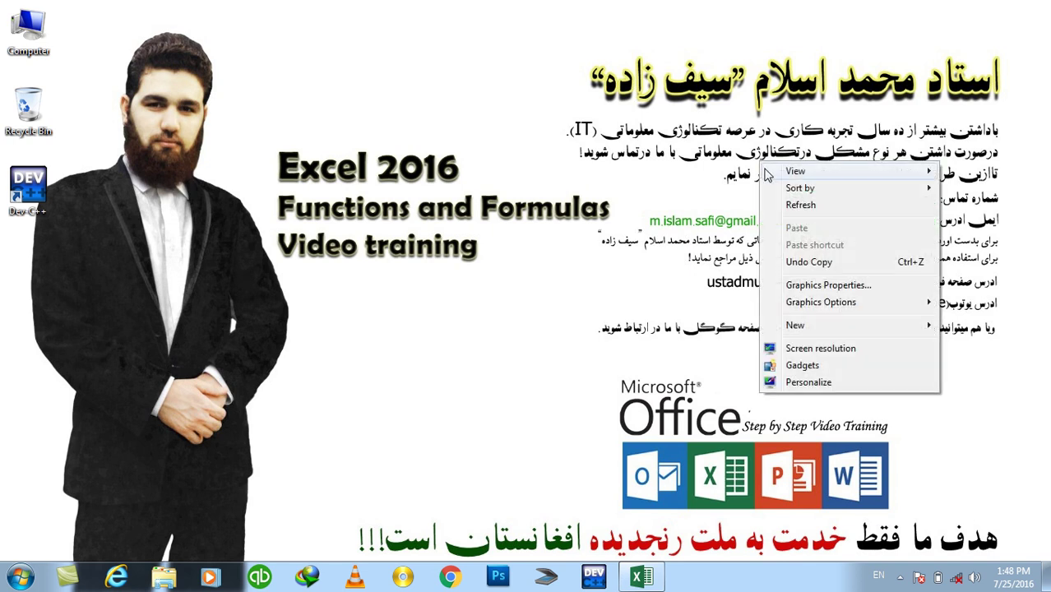
click(797, 205)
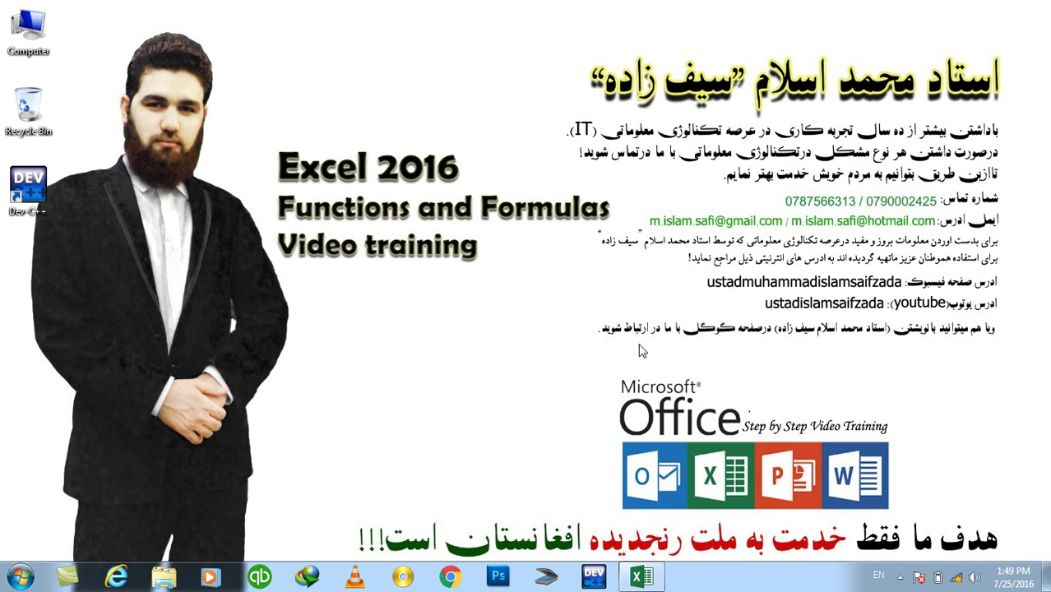
click(641, 576)
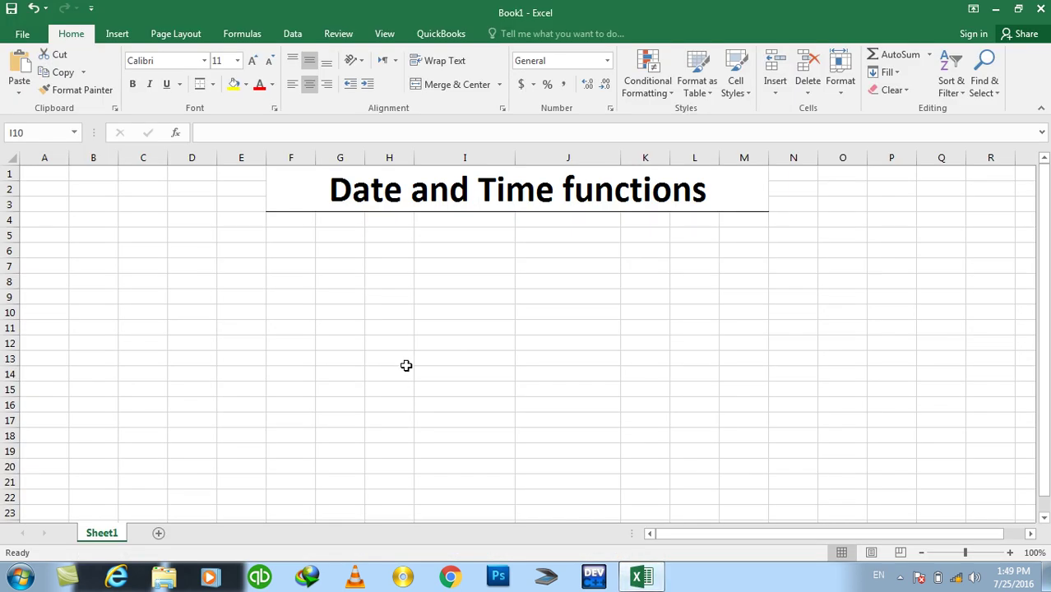
click(344, 296)
Browse the Text function list on the Formulas tab, then select cell I4.
click(243, 37)
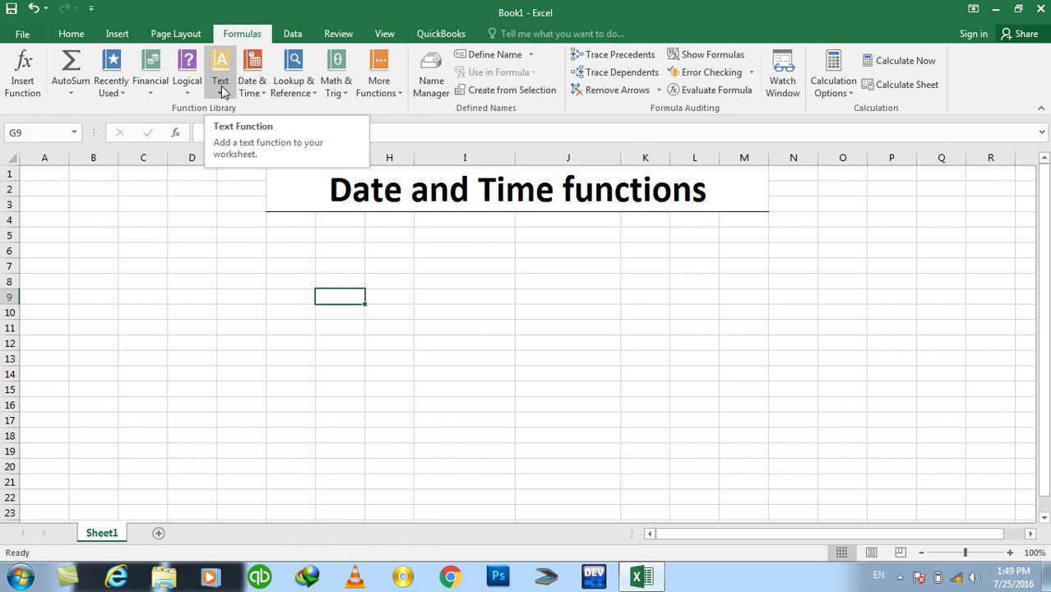
click(221, 82)
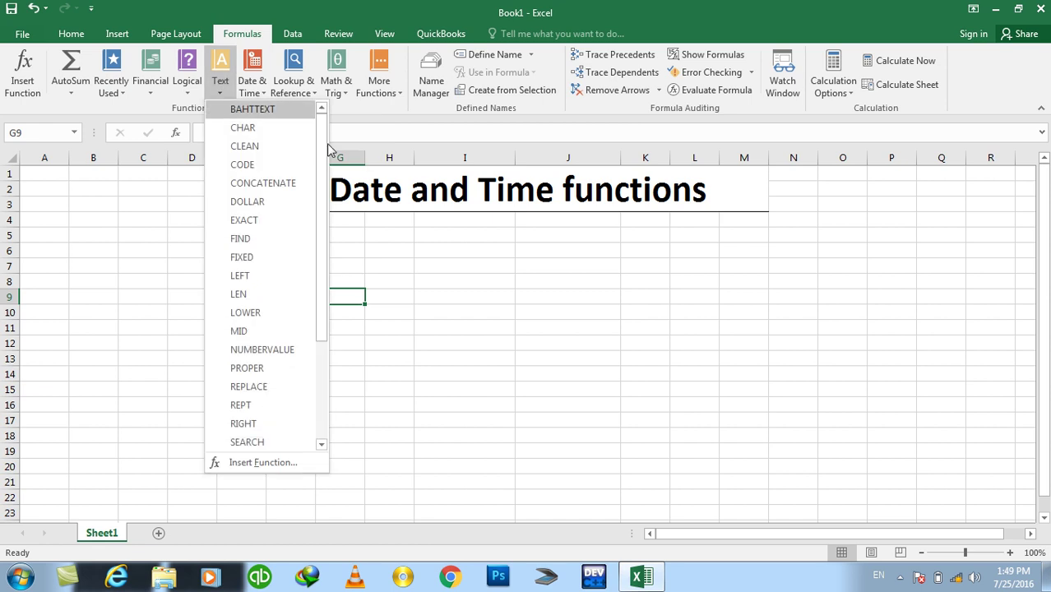
click(366, 185)
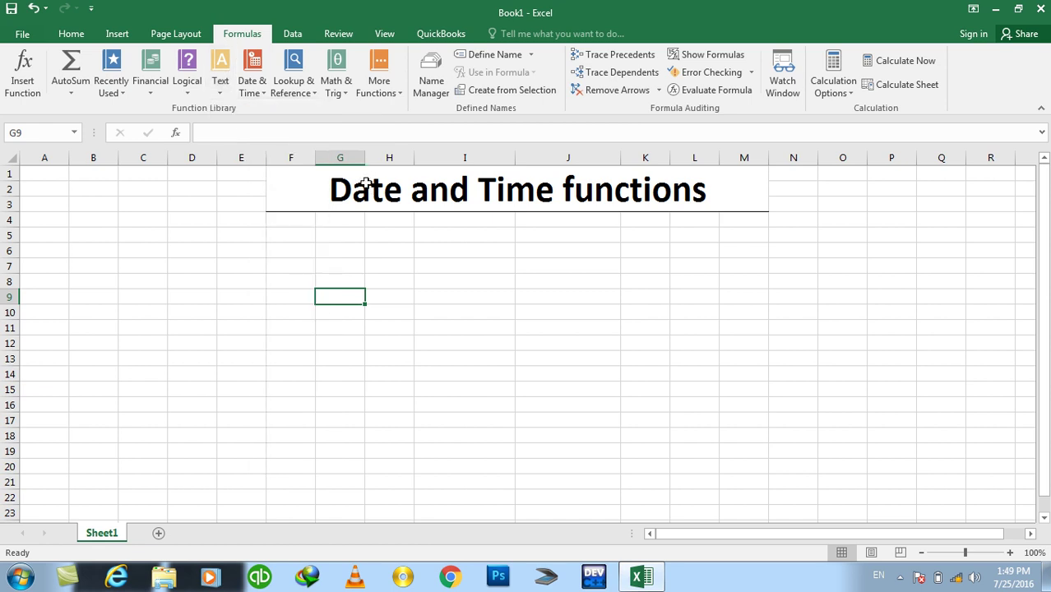
click(433, 221)
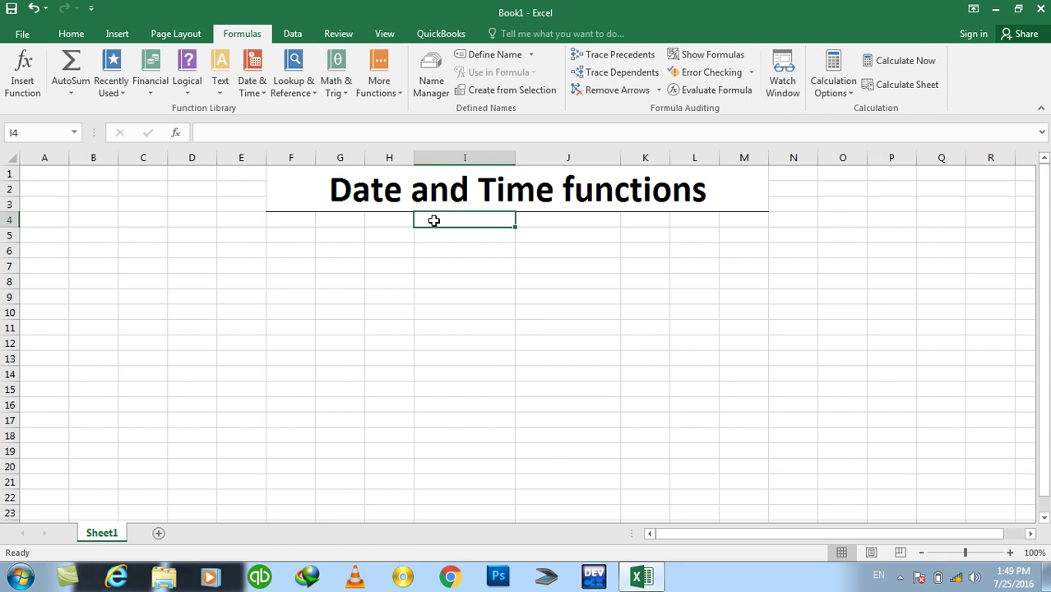
Enter =now() in I4, fixing the =new() typo, to show 7/25/2016 13:50; type =today() in I5.
text(=now()
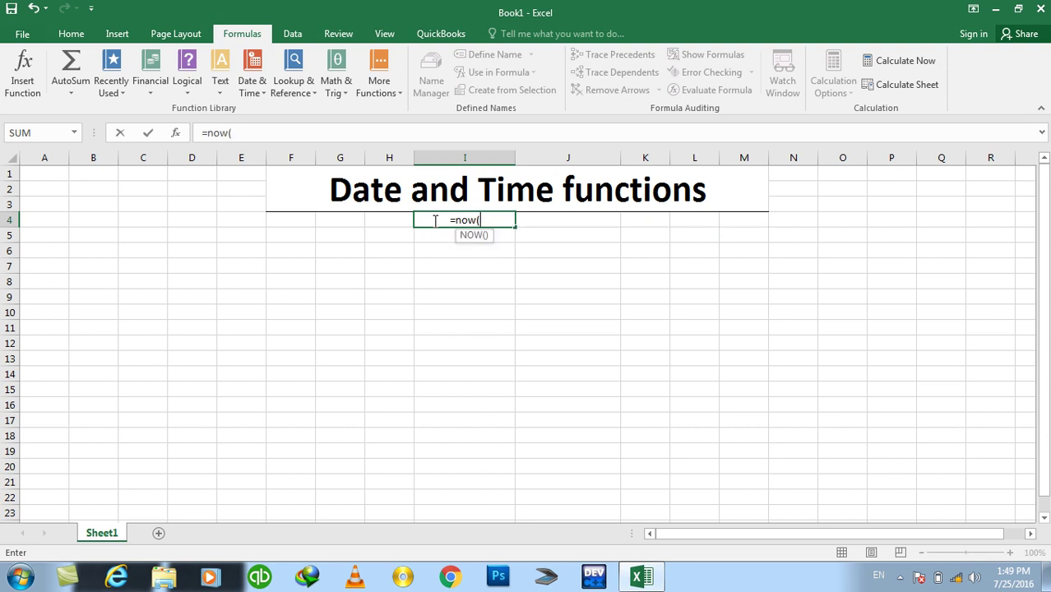
text())
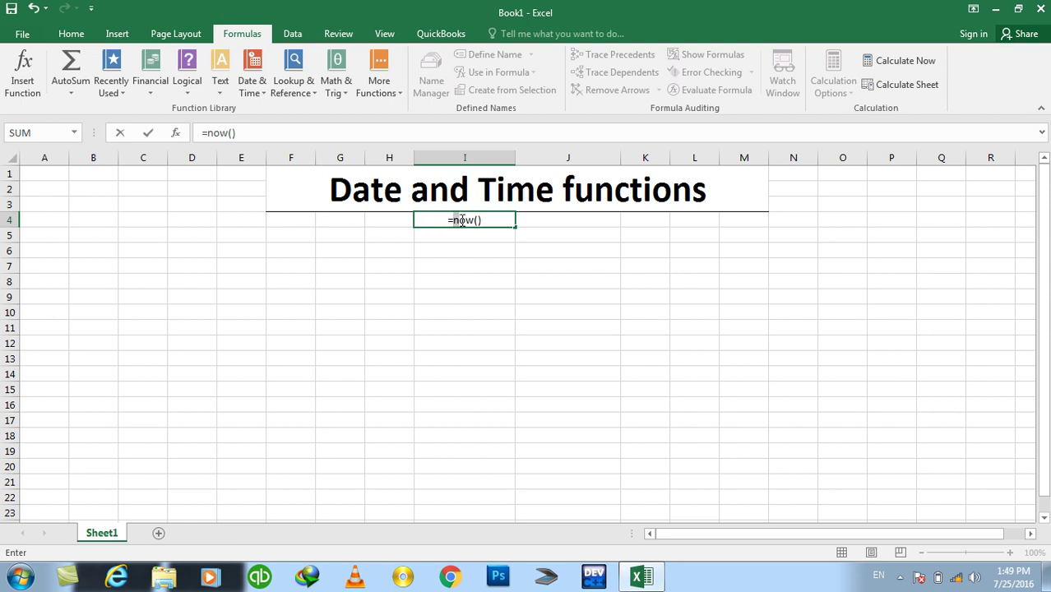
drag(462, 220, 475, 220)
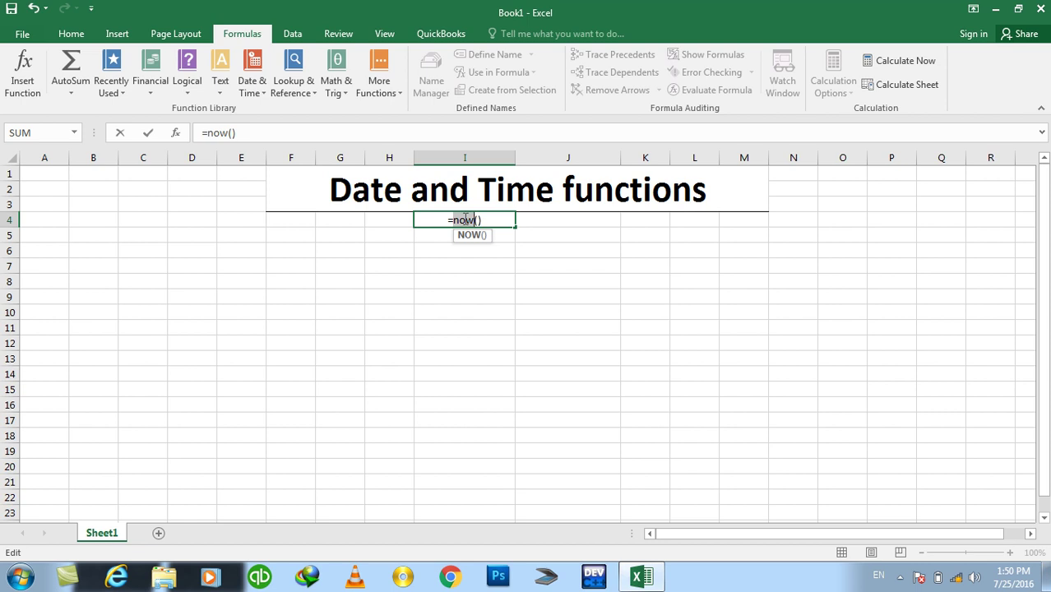
text(new)
key(Return)
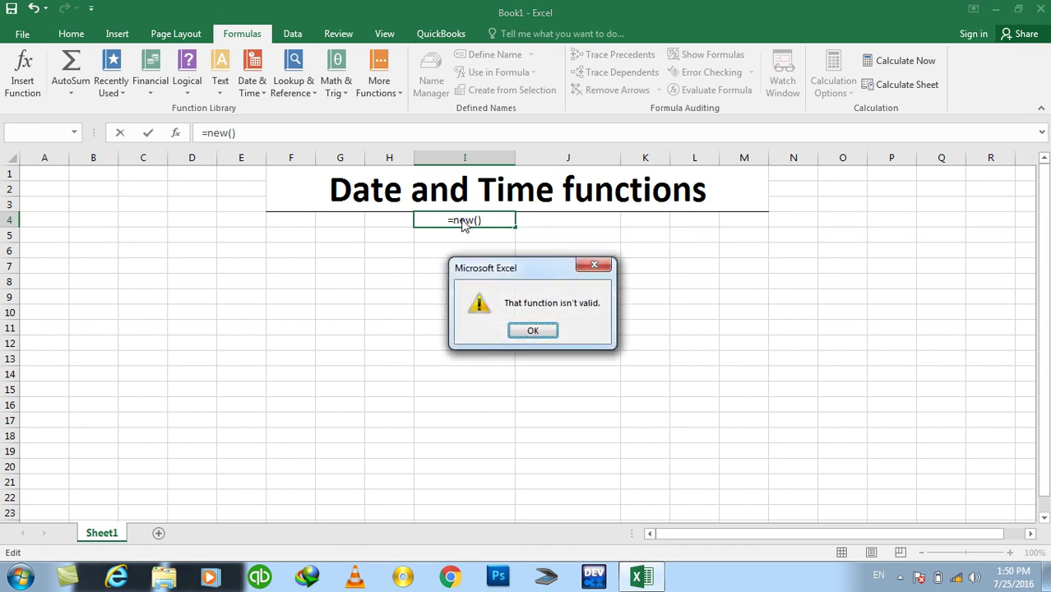
key(Return)
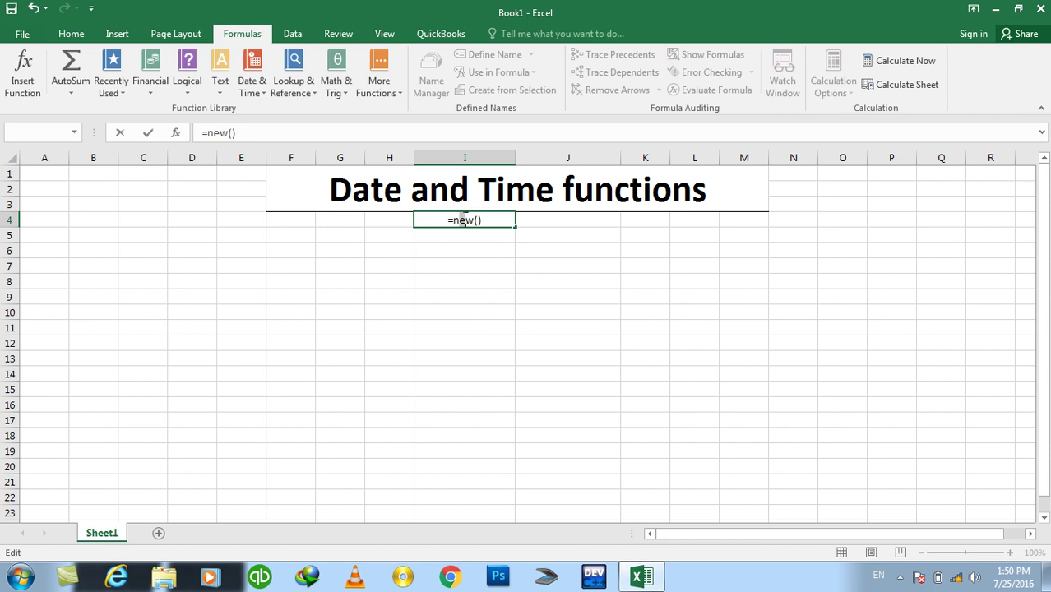
text(o)
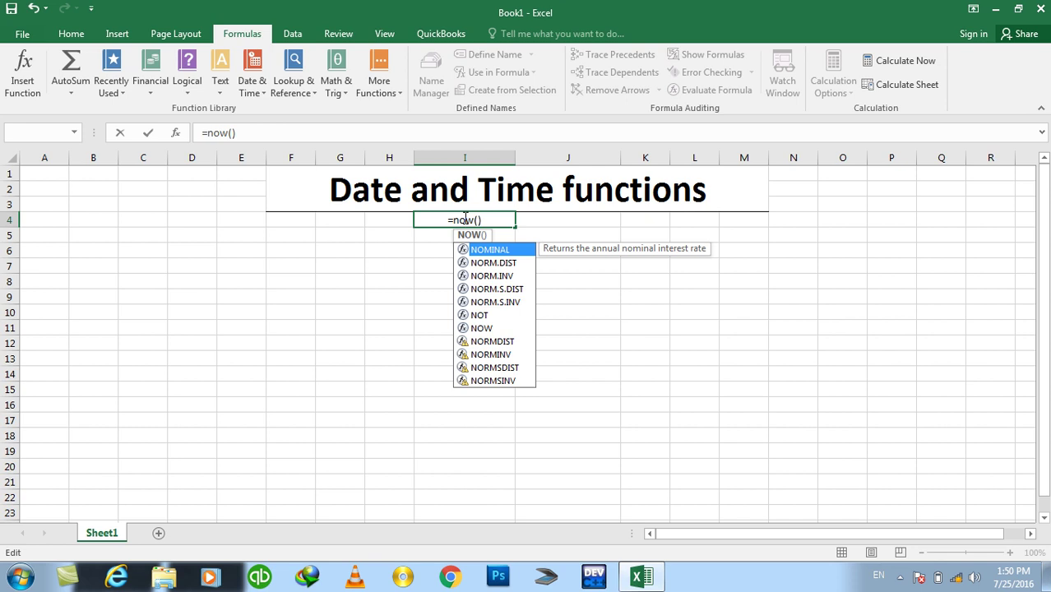
key(Return)
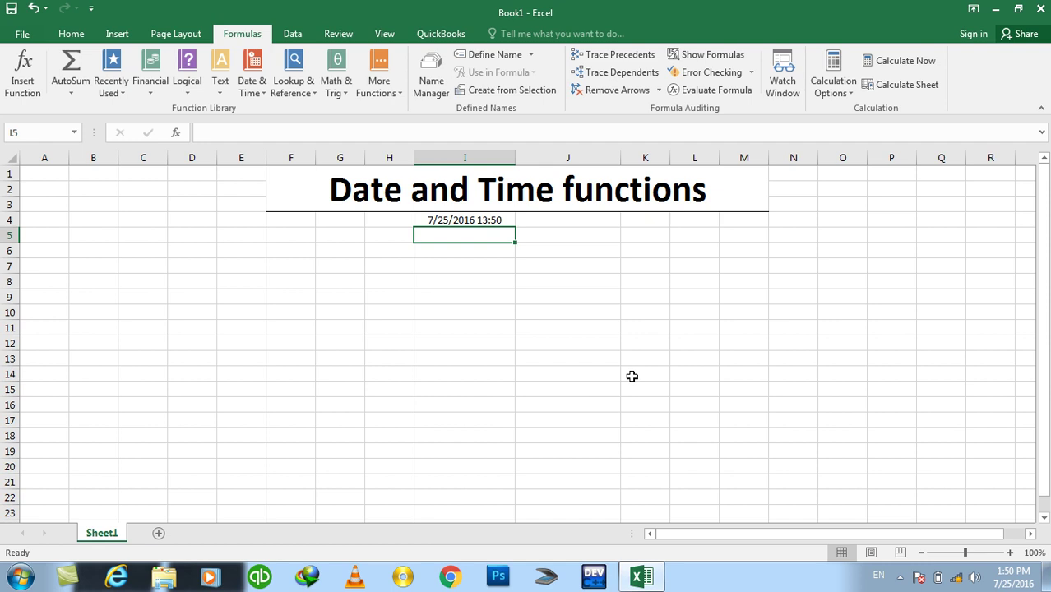
text(=today())
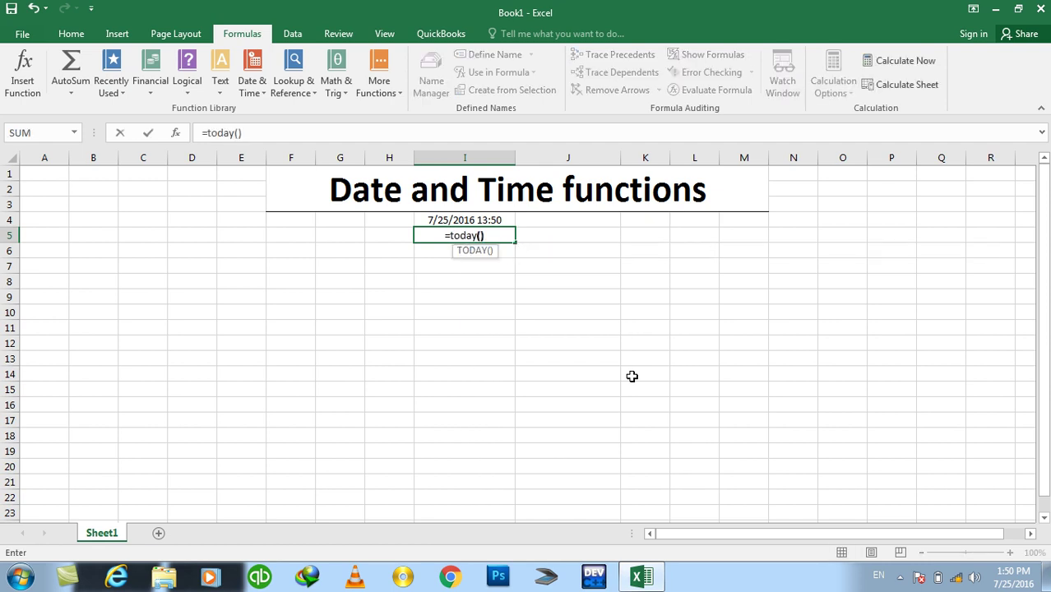
Commit the =today() formula in I5 so it shows 7/25/2016.
key(Return)
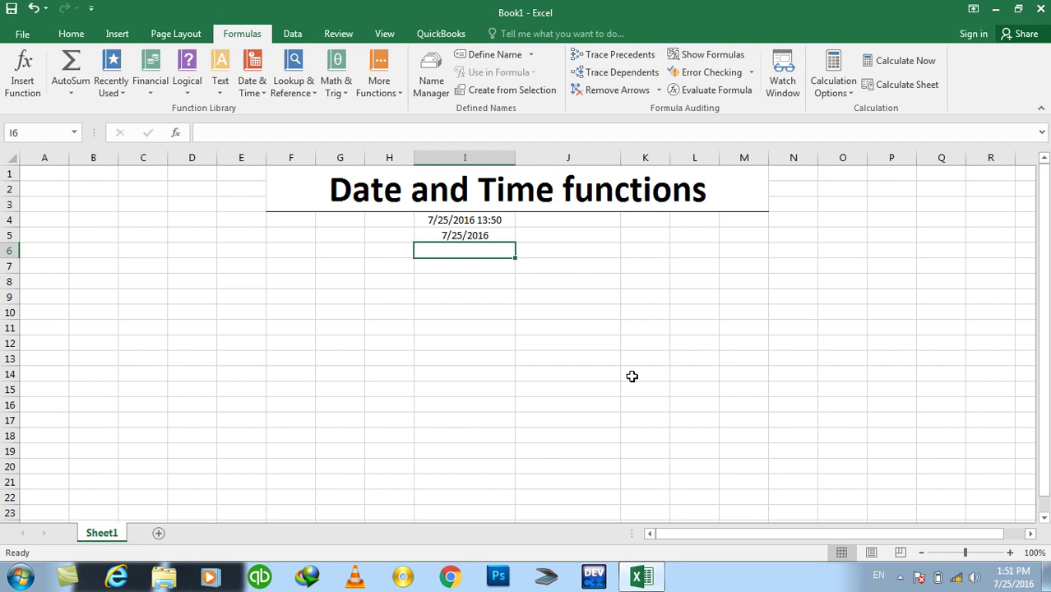
Enter =year(now()) in I6, checking its nested parts, so it returns 2016.
text(=)
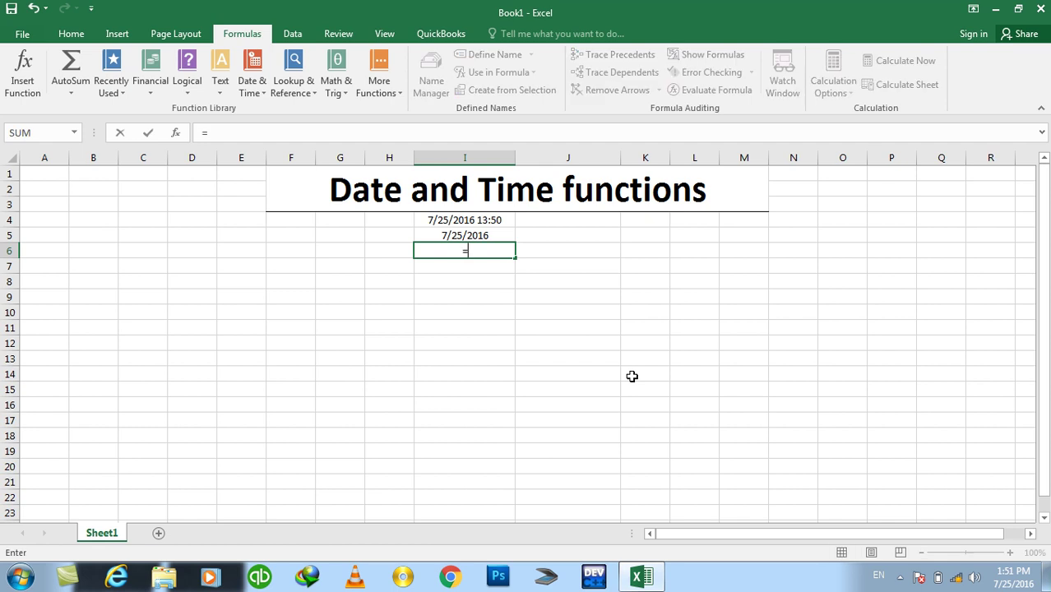
text(year)
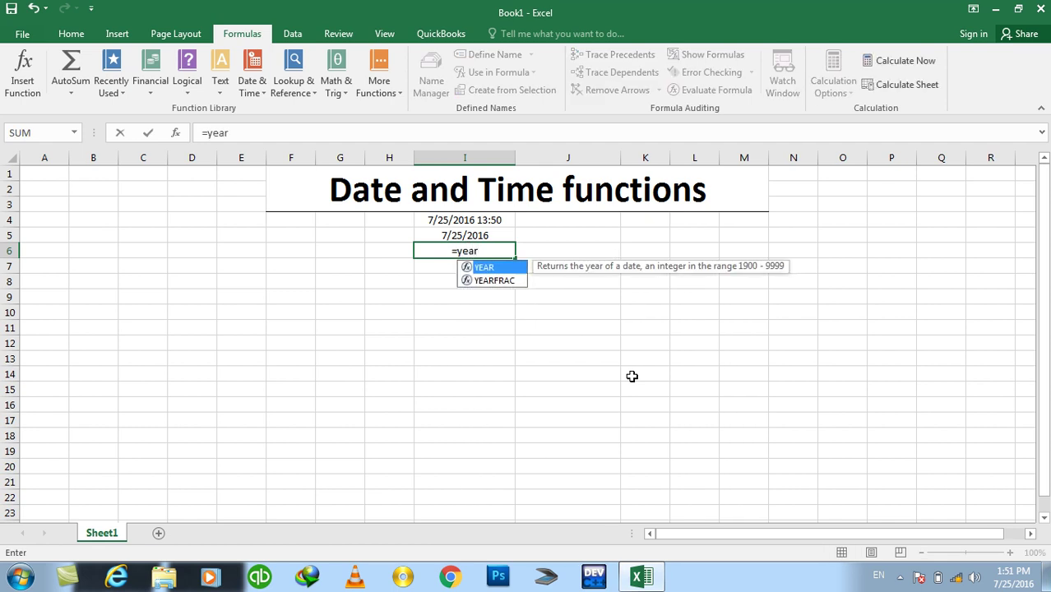
text((now())
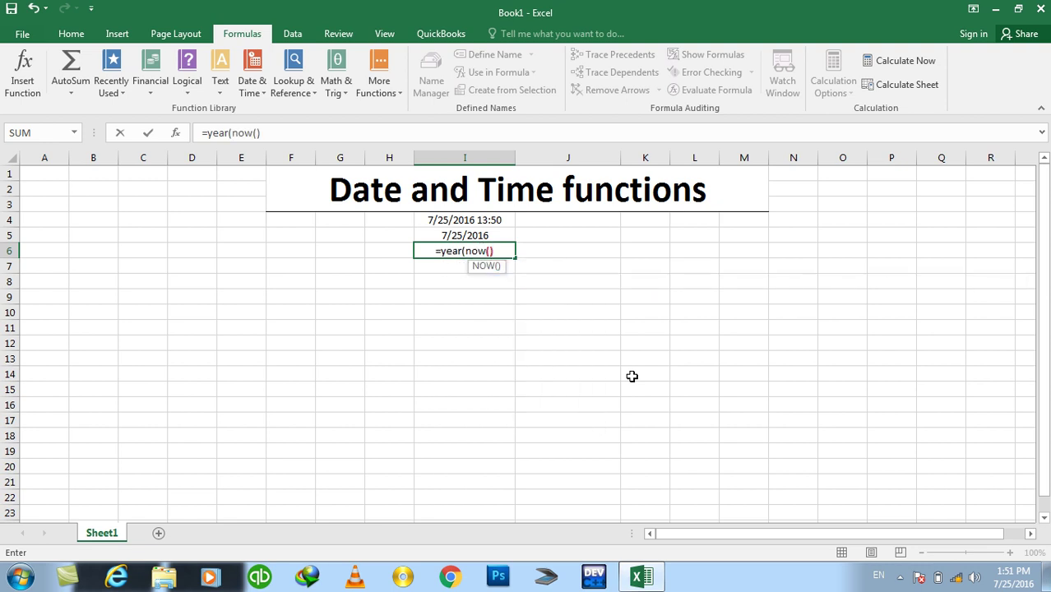
text())
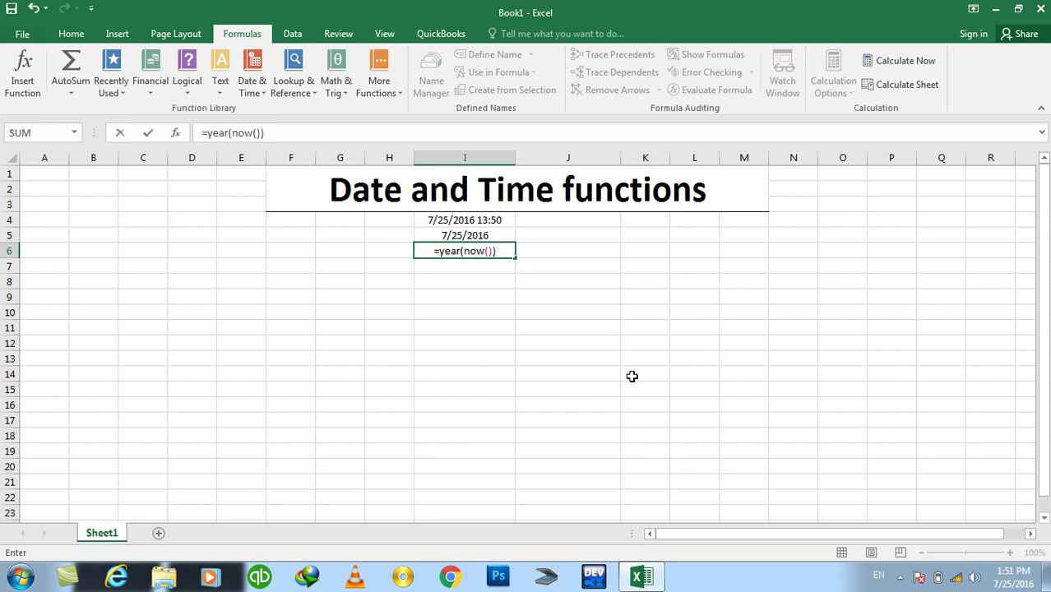
drag(439, 251, 461, 251)
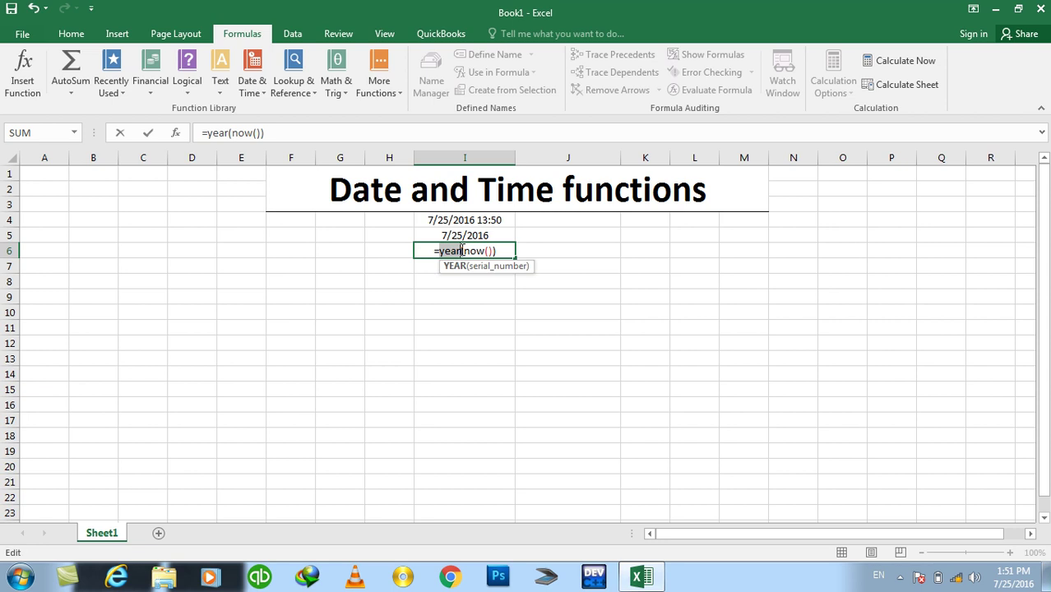
click(463, 251)
click(496, 251)
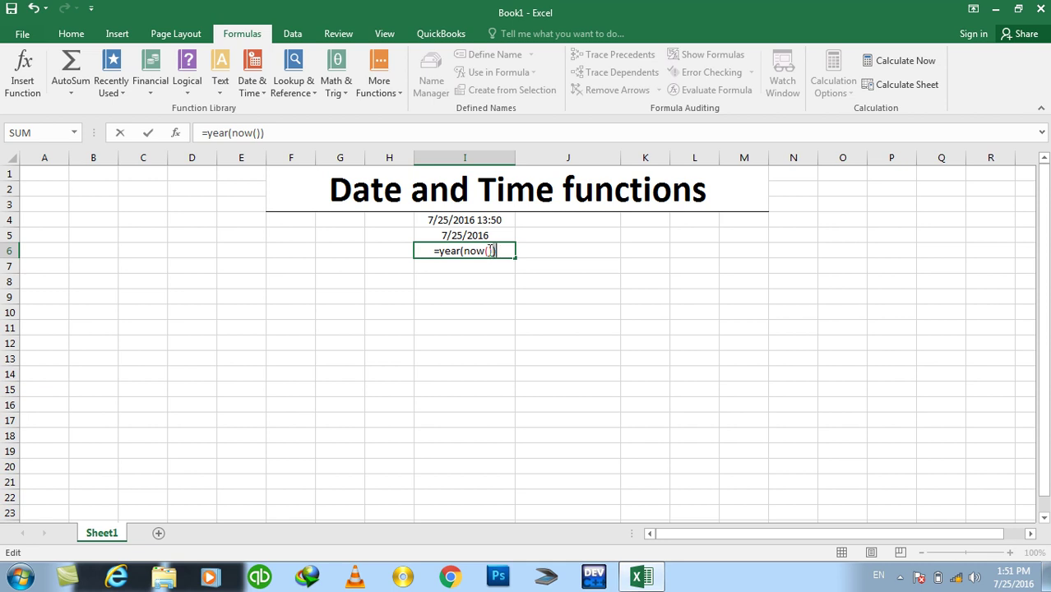
drag(463, 251, 480, 251)
click(486, 251)
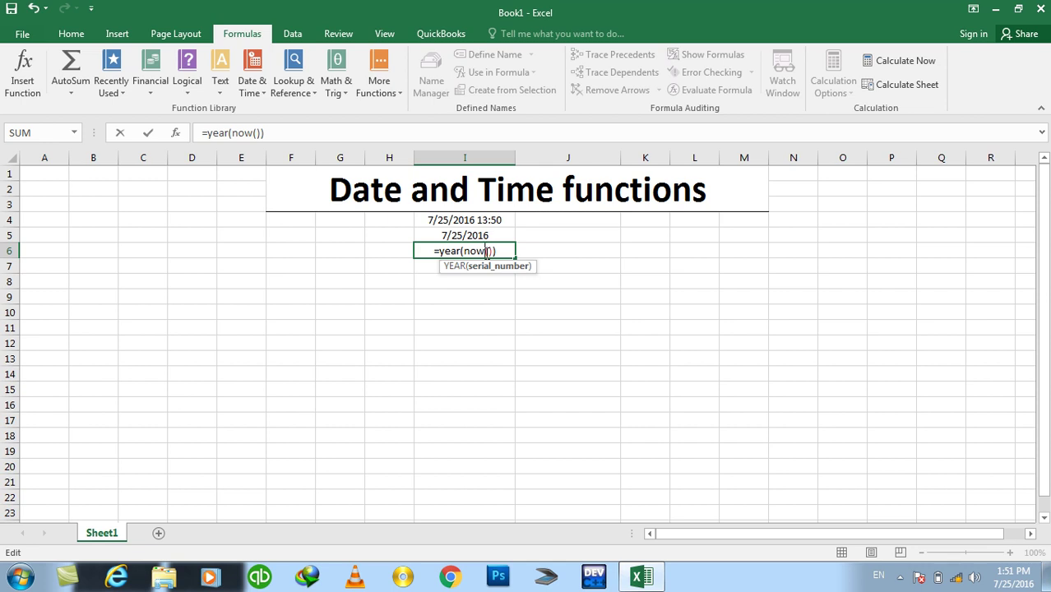
key(Return)
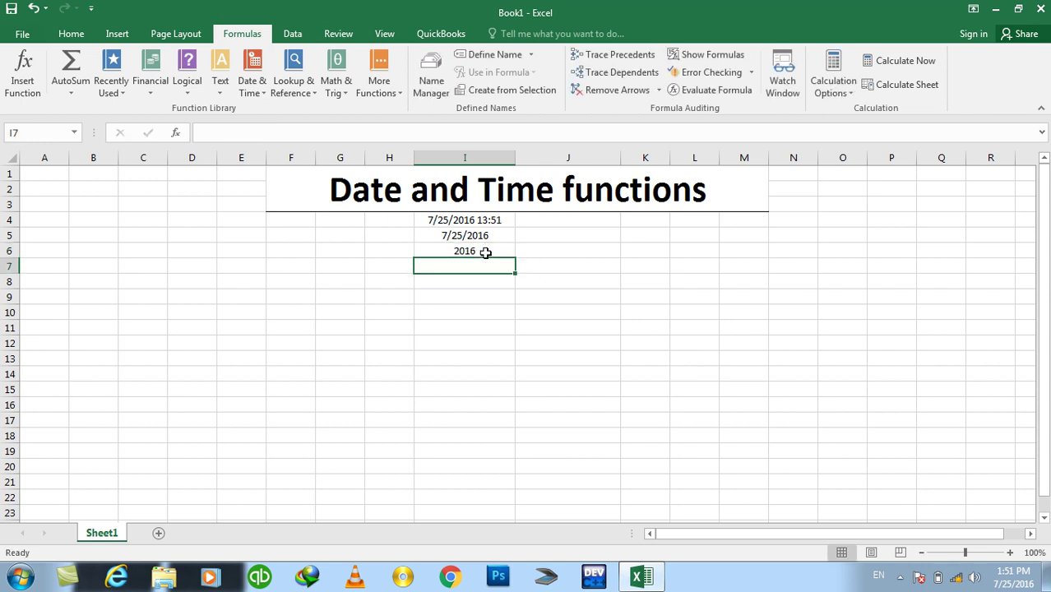
Cancel a stray entry in K12 and enter =month(now()) in I7 to show 7.
click(642, 349)
text(=)
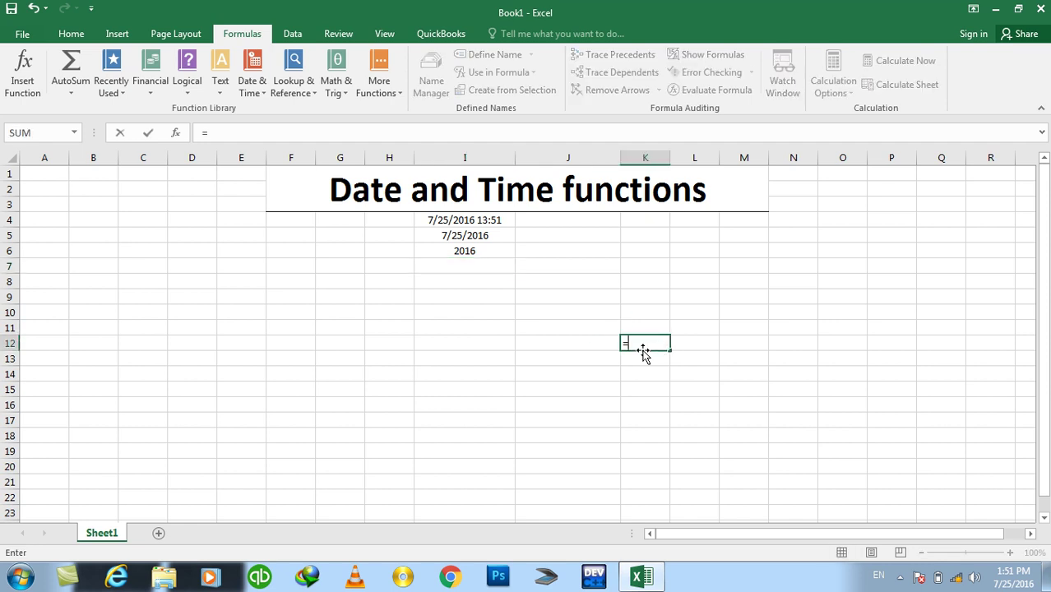
text(mo)
key(Escape)
key(Escape)
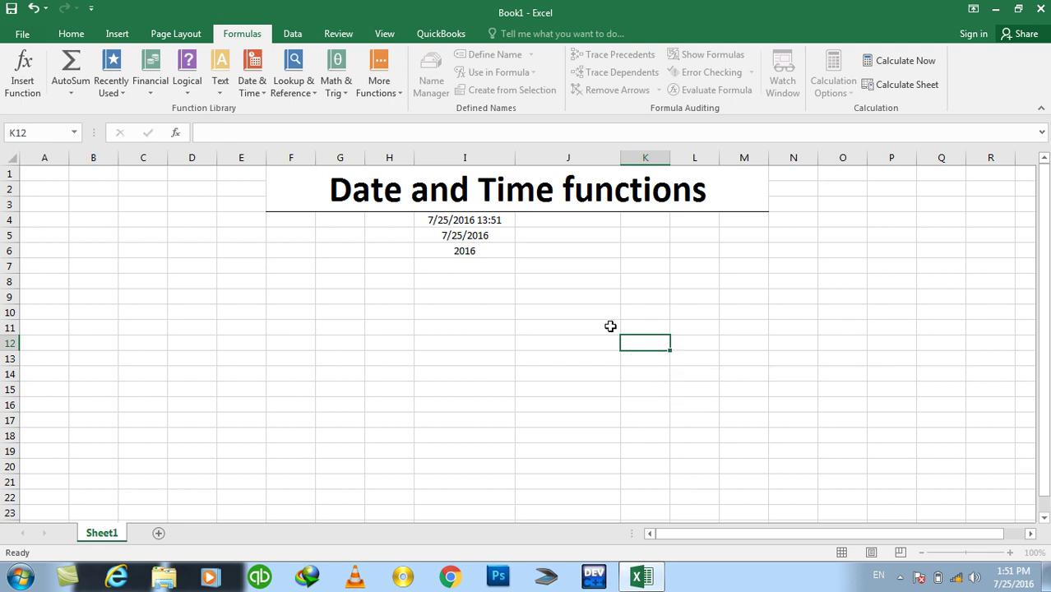
click(466, 263)
text(=month(now)
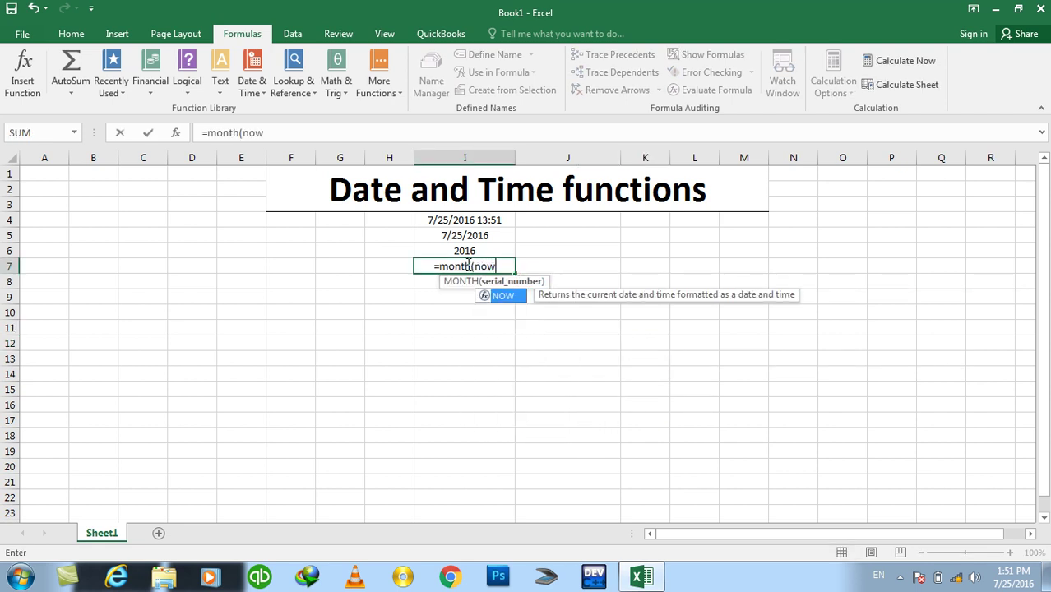
text(()))
key(Return)
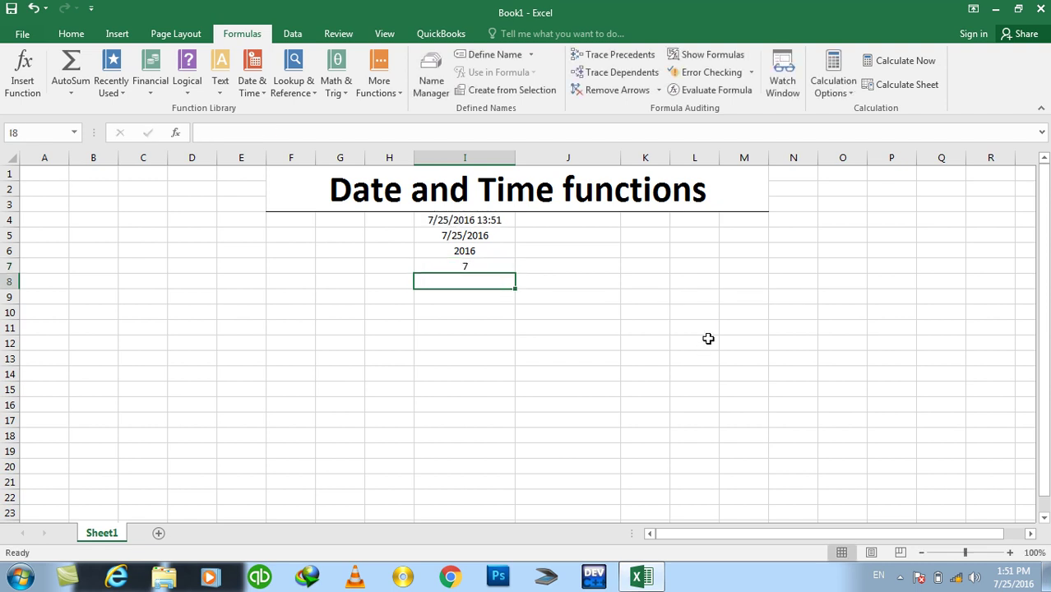
Enter =day(now()) in I8, correcting typing slips, so it shows 25.
text(=day()
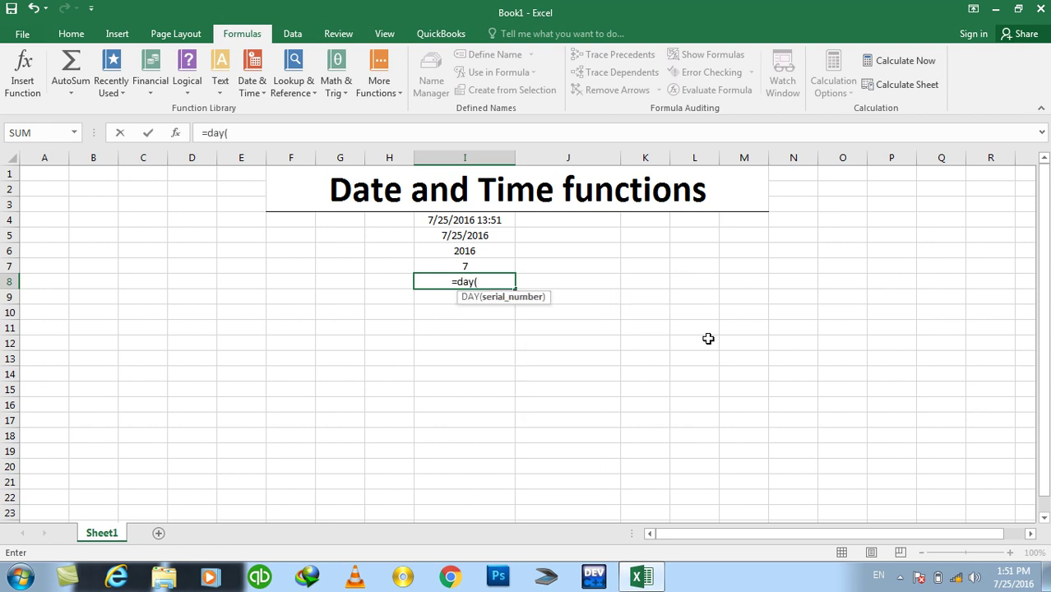
text(now()))
key(Return)
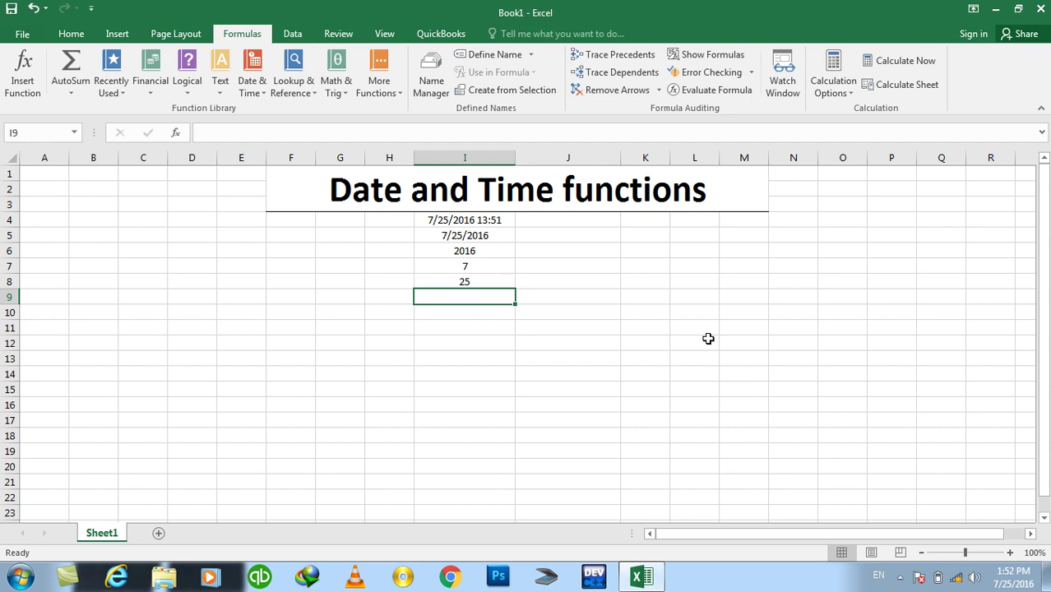
Enter =hour(now()) in I9 and =minute(now()) in I10.
text(=hou)
key(BackSpace)
key(BackSpace)
text(ou)
key(BackSpace)
key(BackSpace)
text(our(now()))
key(Return)
text(=m)
text(nute(now()))
key(Return)
Enter =second(now()) in both I11 and I12.
text(=second(now()))
key(Return)
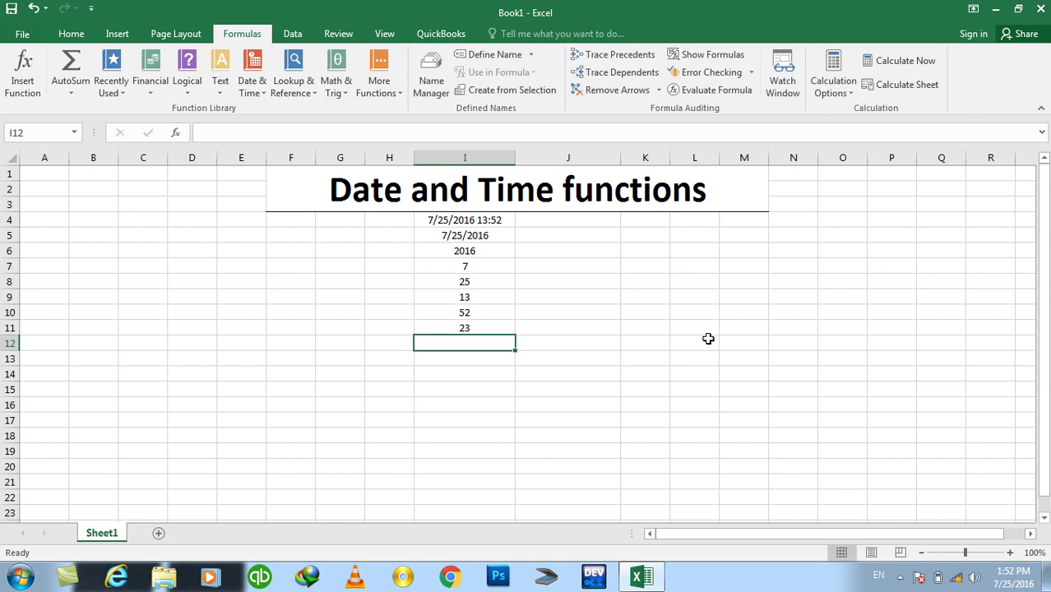
text(=no)
key(BackSpace)
key(BackSpace)
text(second(now()))
key(Return)
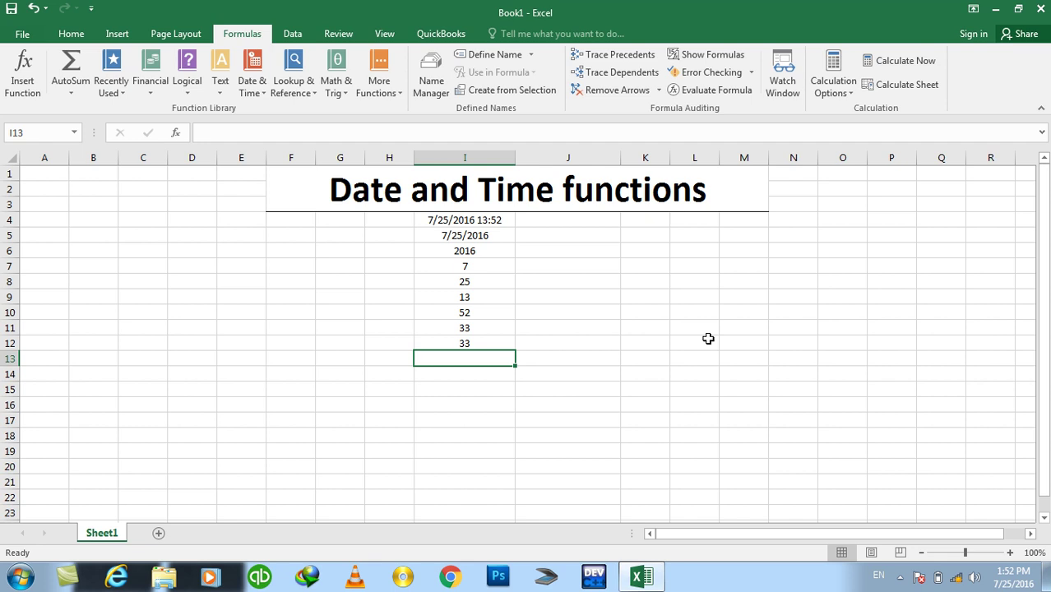
Enter =year(I5), =month(I5) and =day(I5) in I13:I15 to show 2016, 7 and 25.
text(=)
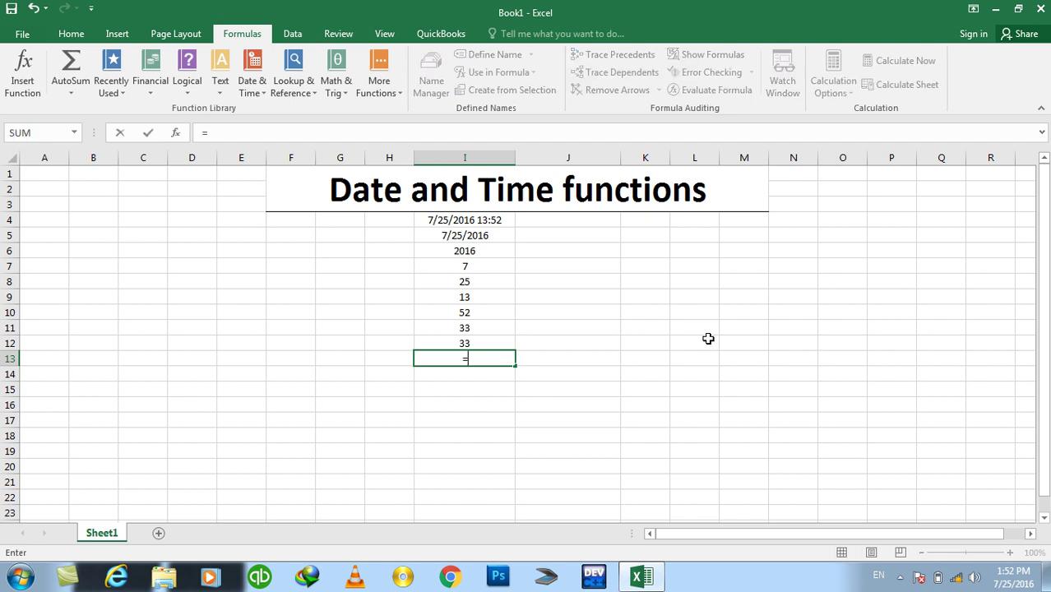
text(year()
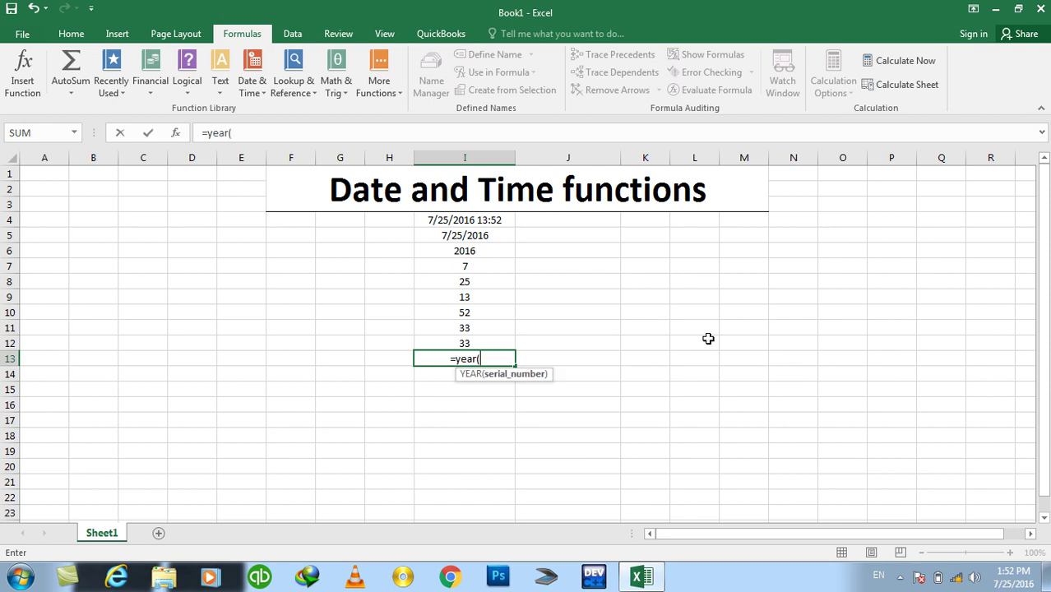
click(474, 220)
click(469, 233)
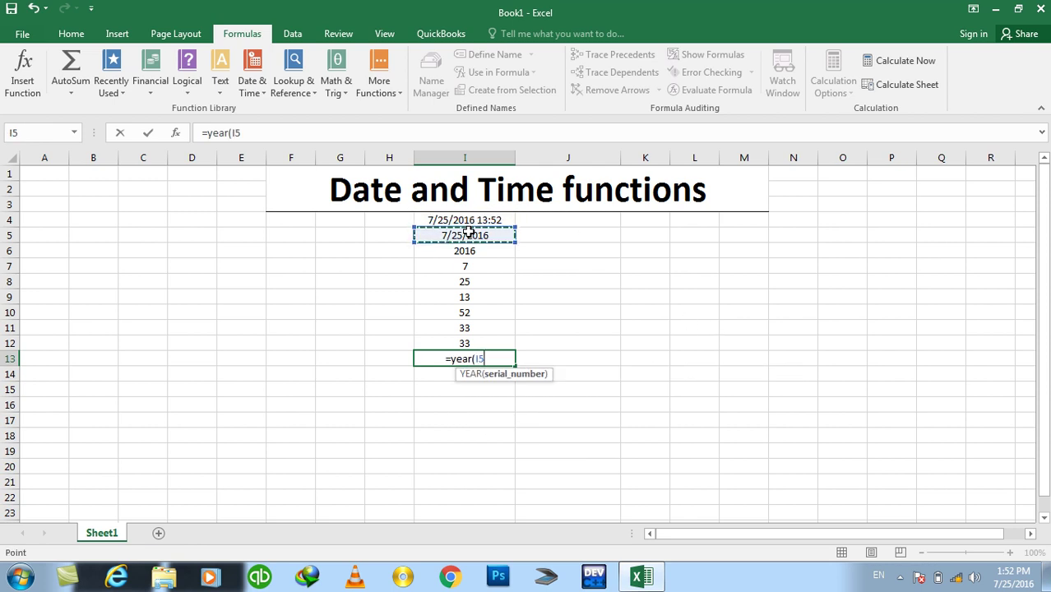
text())
key(Return)
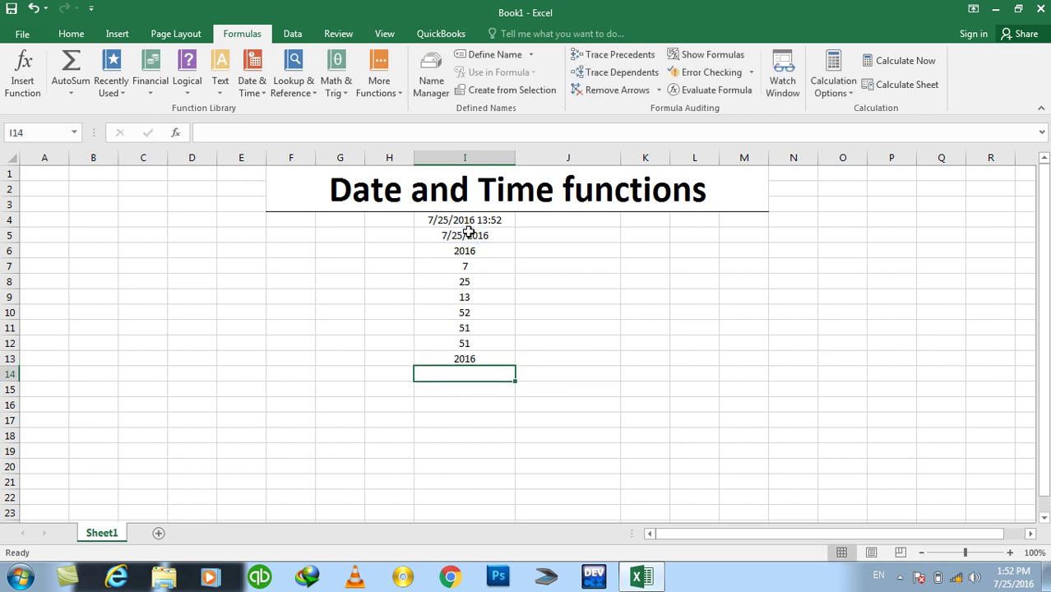
text(=mont)
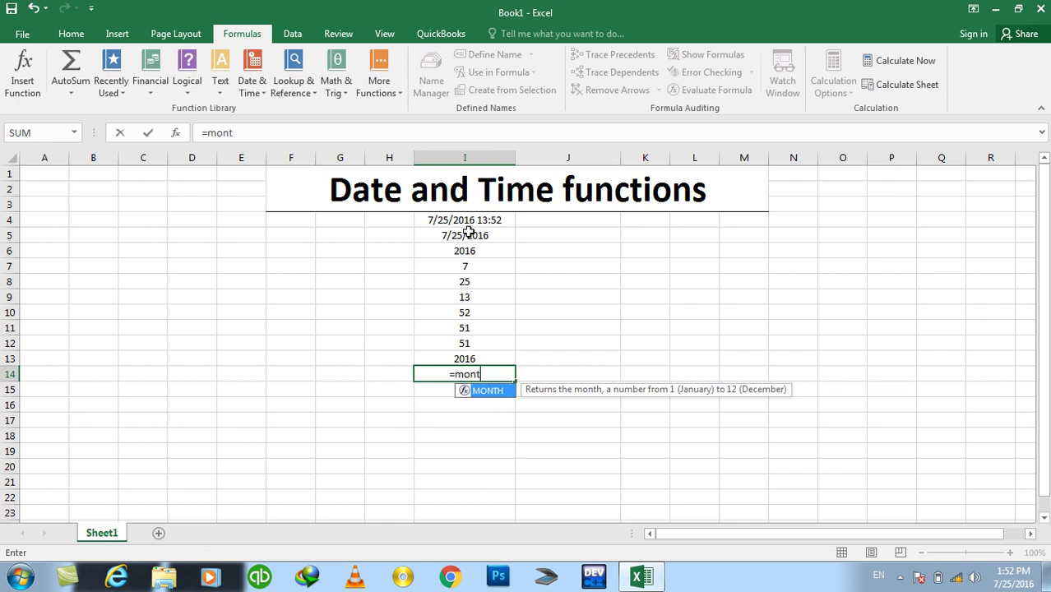
text(h()
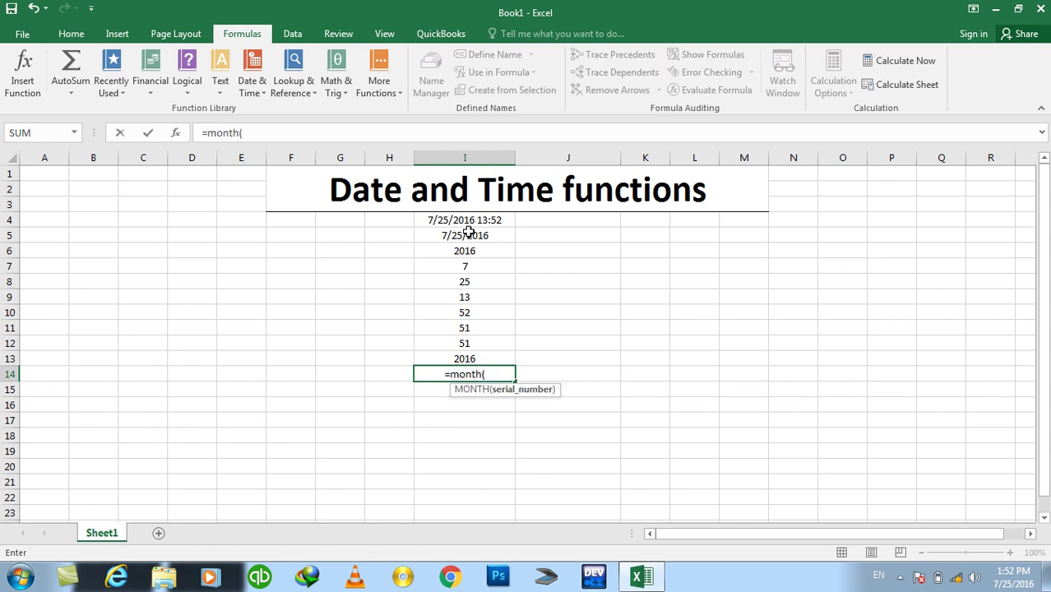
click(467, 233)
text())
key(Return)
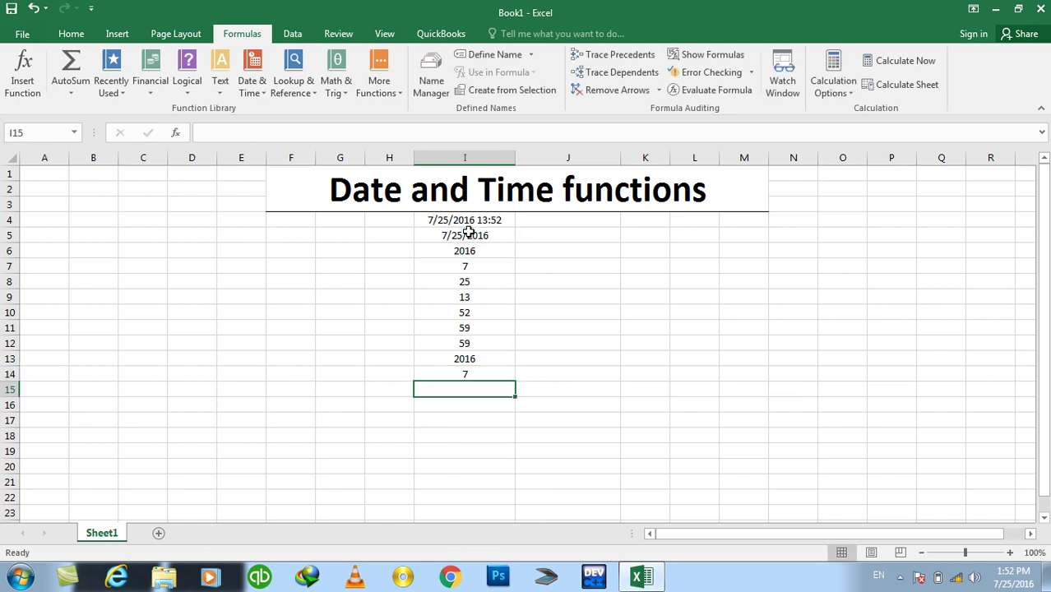
text(=)
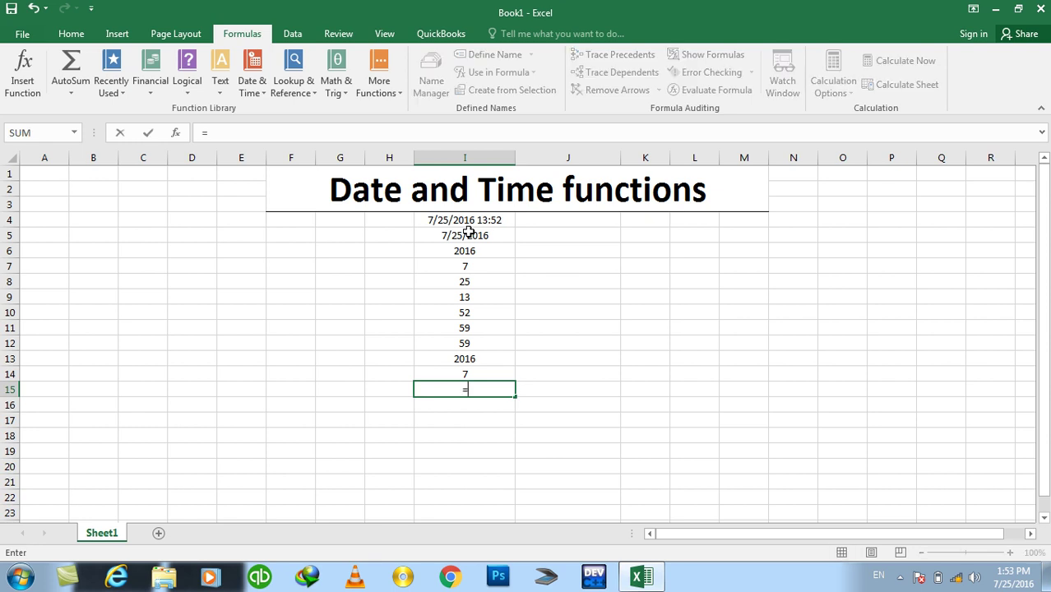
text(day()
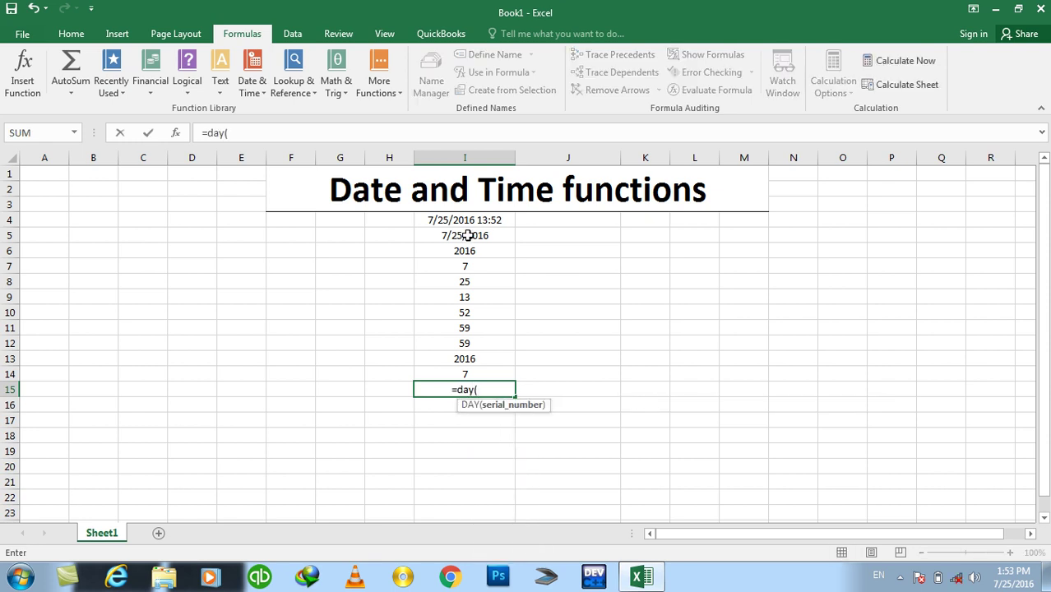
click(468, 234)
text())
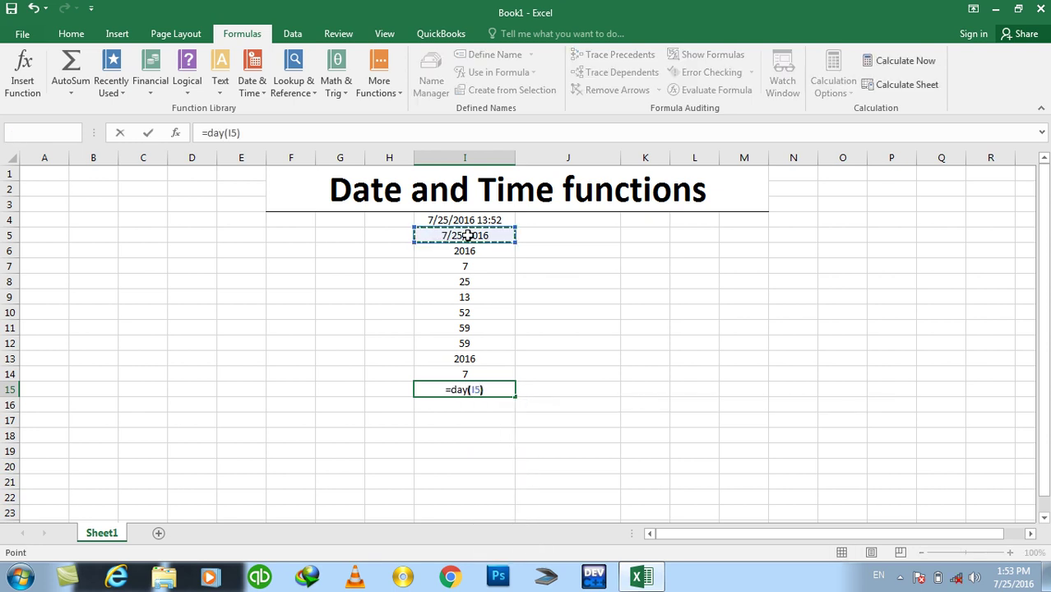
key(Return)
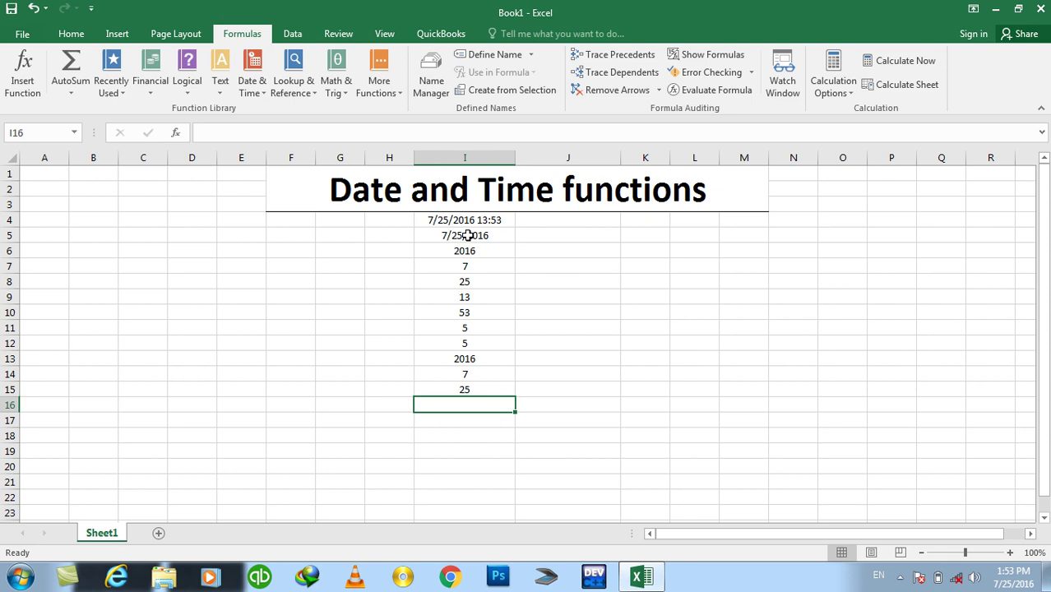
Enter =hour(I4), =minute(I4) and =second(I4) in I16:I18.
text(=hour()
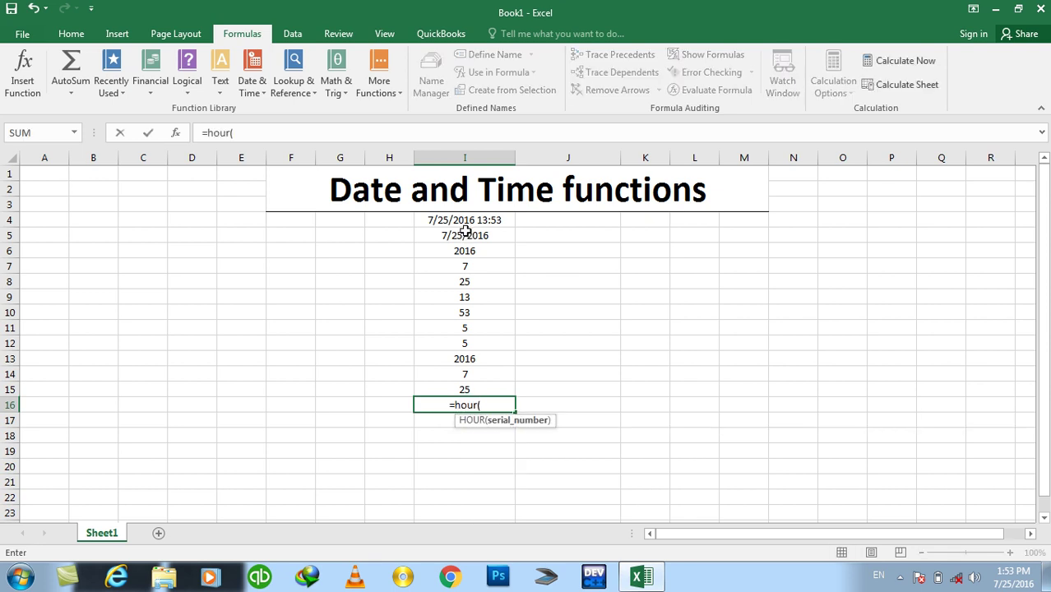
click(459, 222)
key(ctrl+Return)
key(Return)
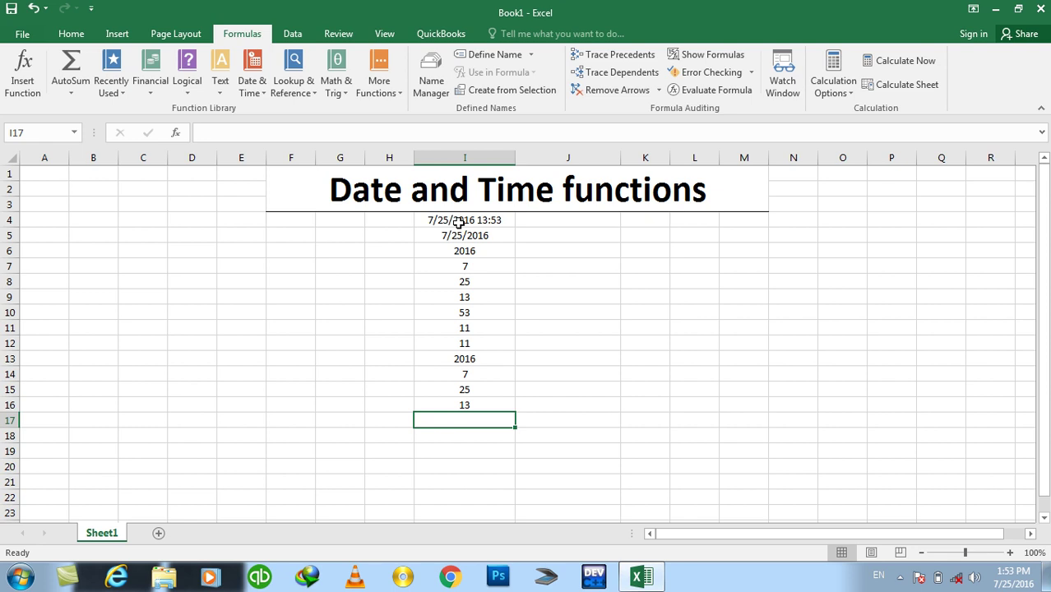
text(=minute()
click(459, 222)
text())
key(Return)
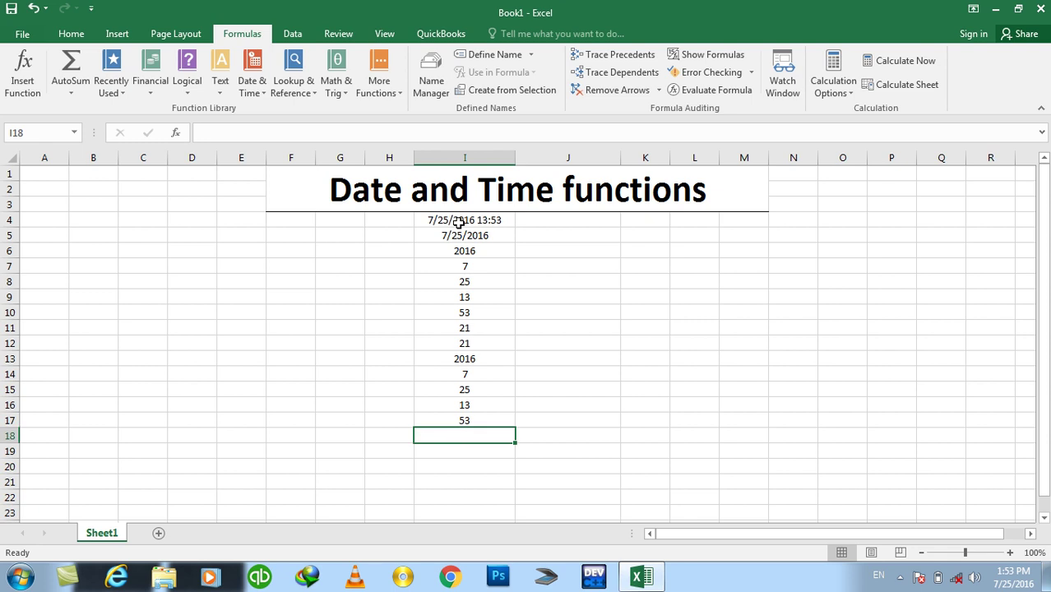
text(=second()
click(459, 222)
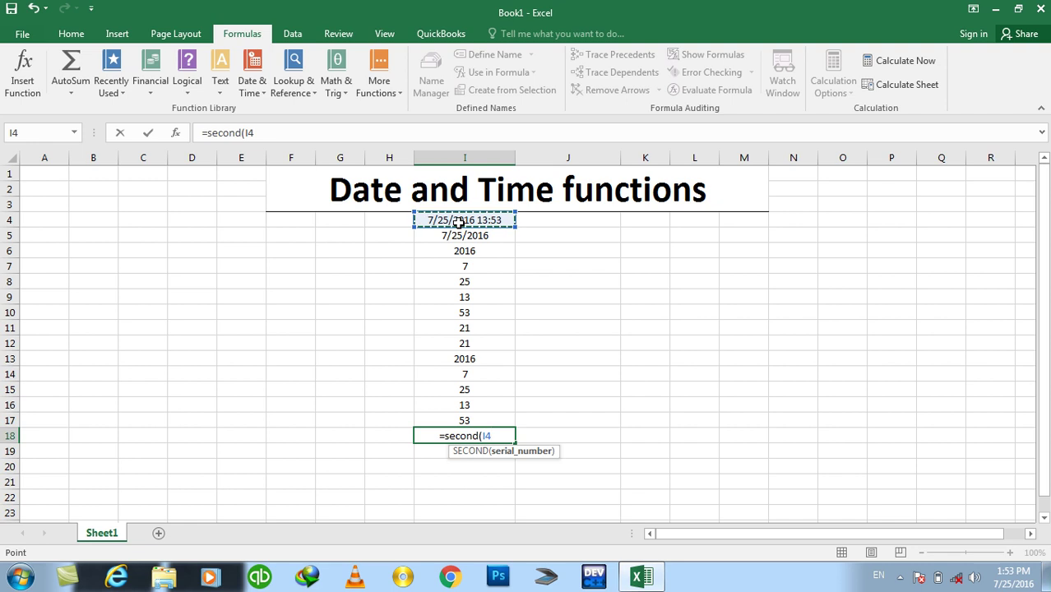
text())
key(Return)
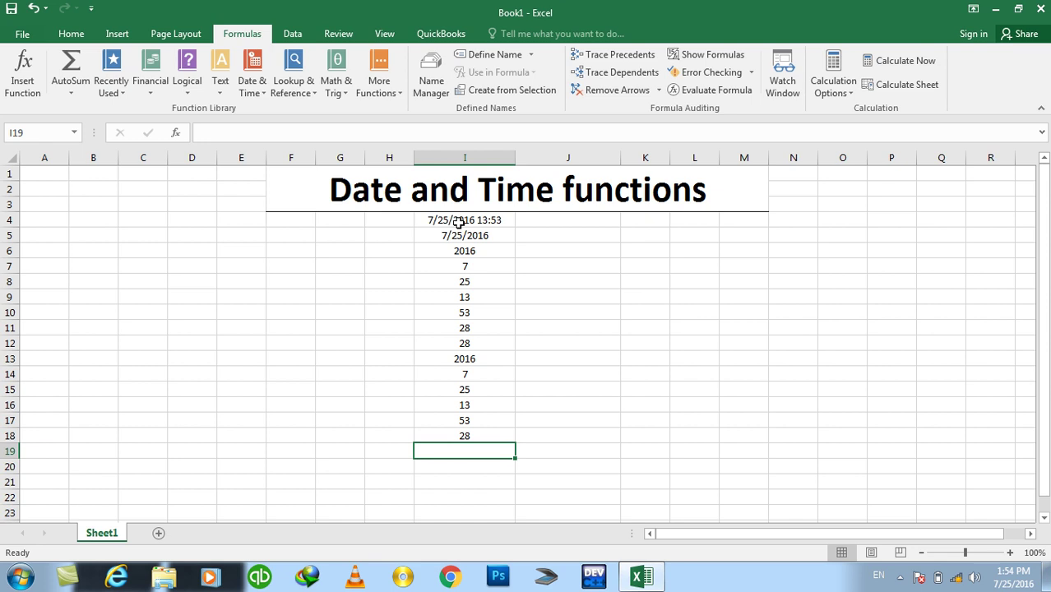
Enter =year(now())+10, =year(now())-10 and =month(now())+2 in I19:I21, giving 2026, 2006 and 9.
text(=)
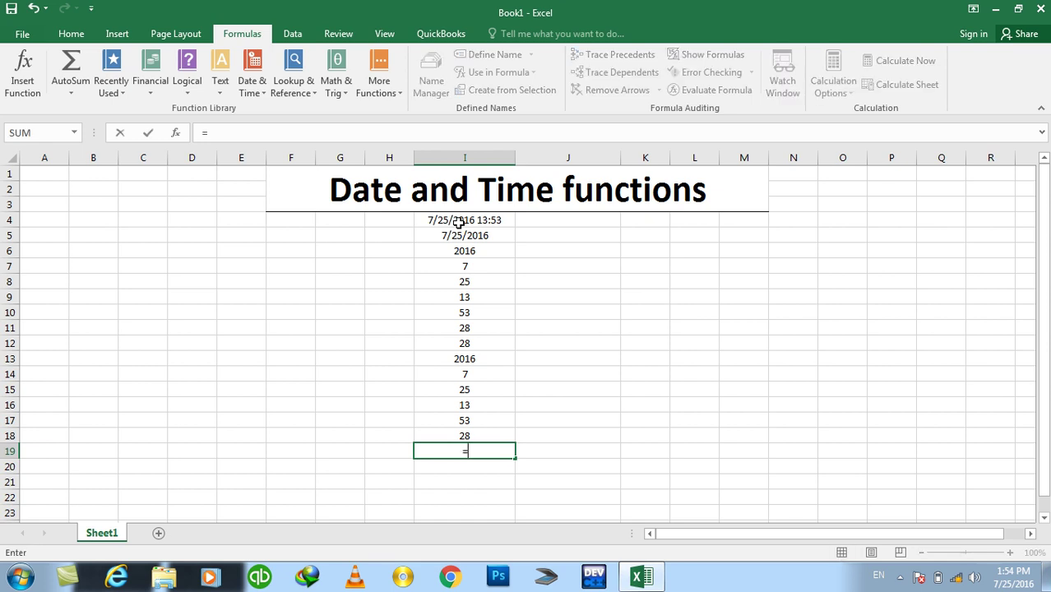
text(year(now())
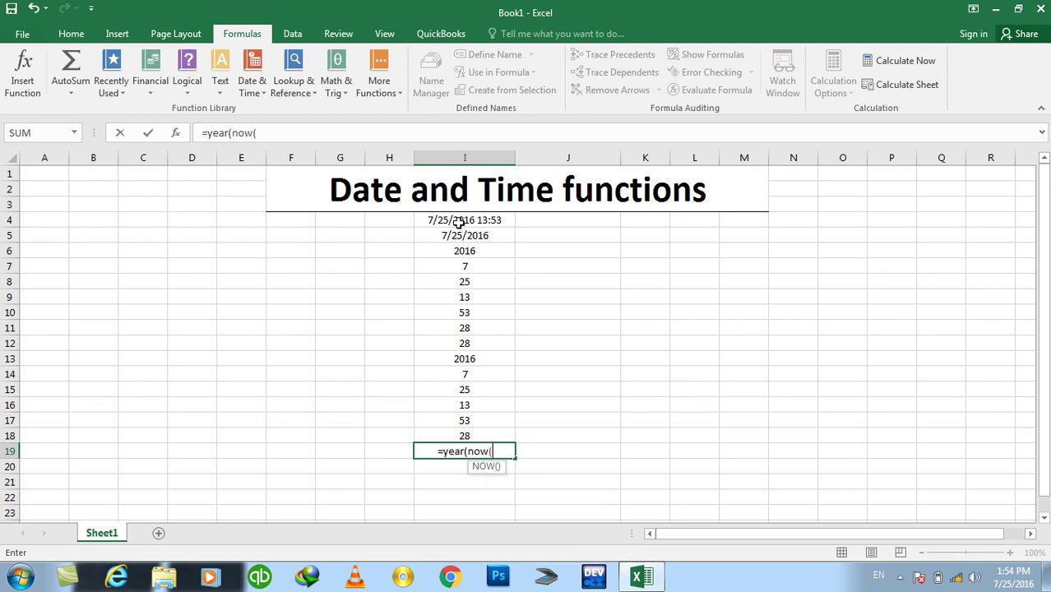
text())
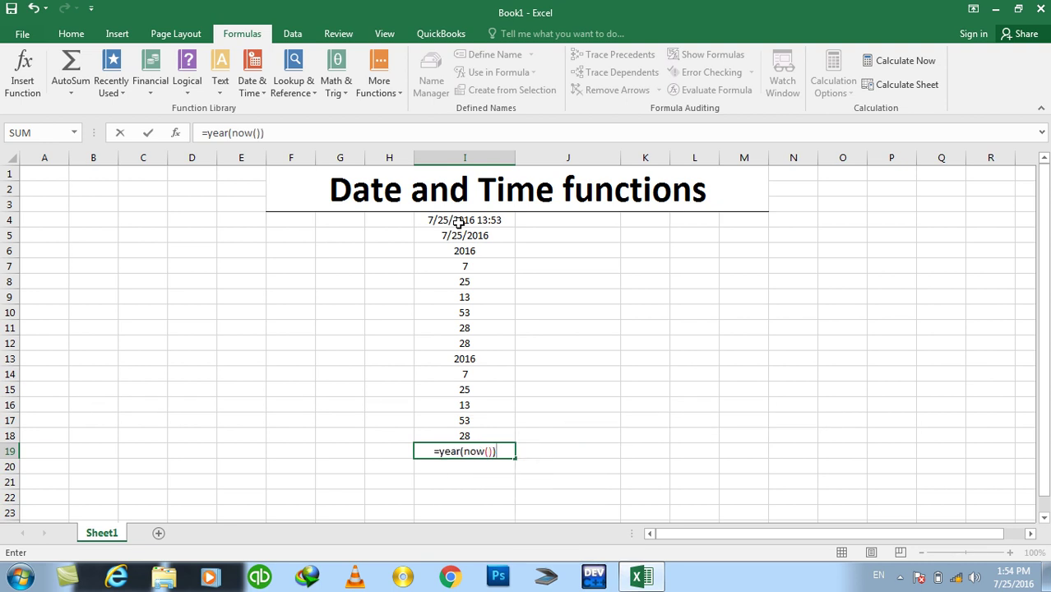
text(+10)
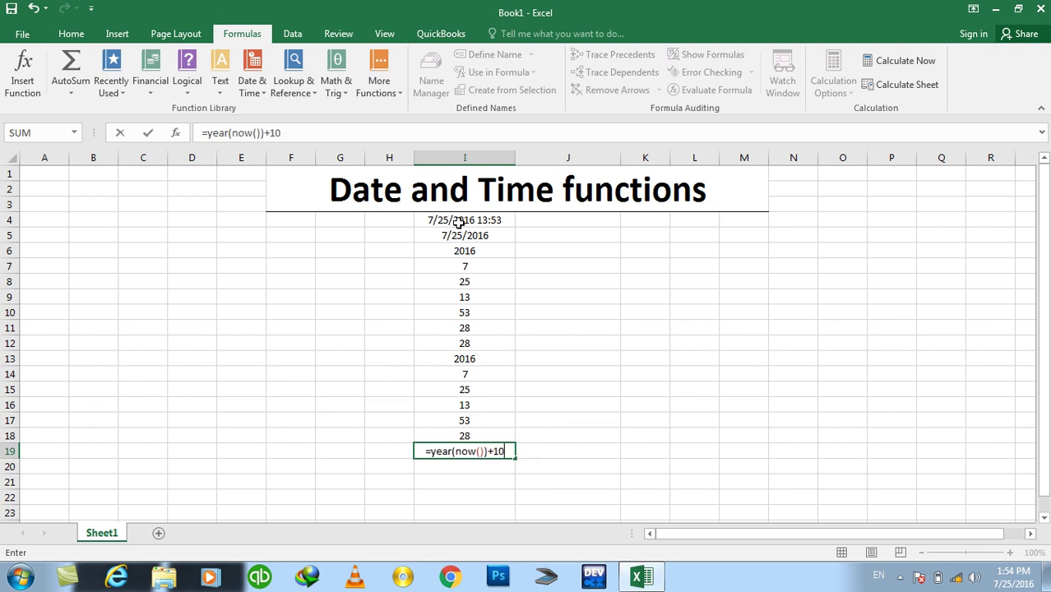
key(Return)
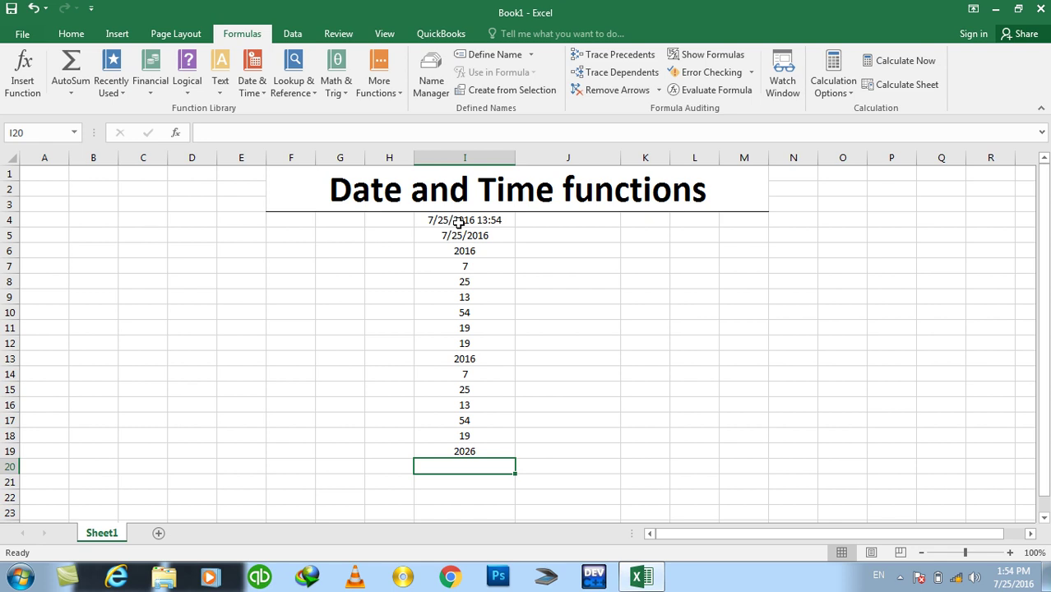
text(=year(now())-10)
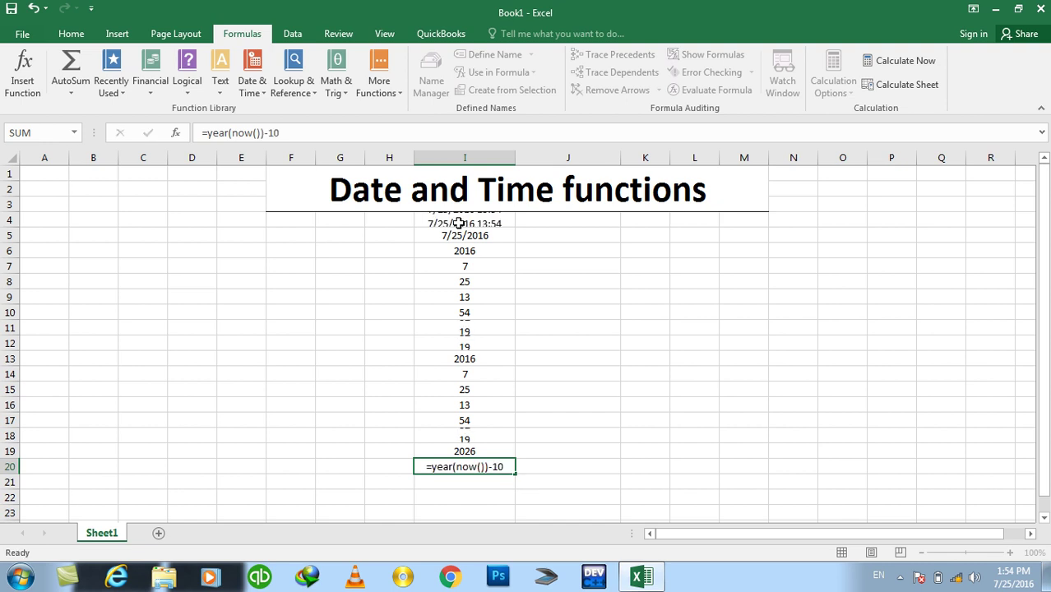
key(Return)
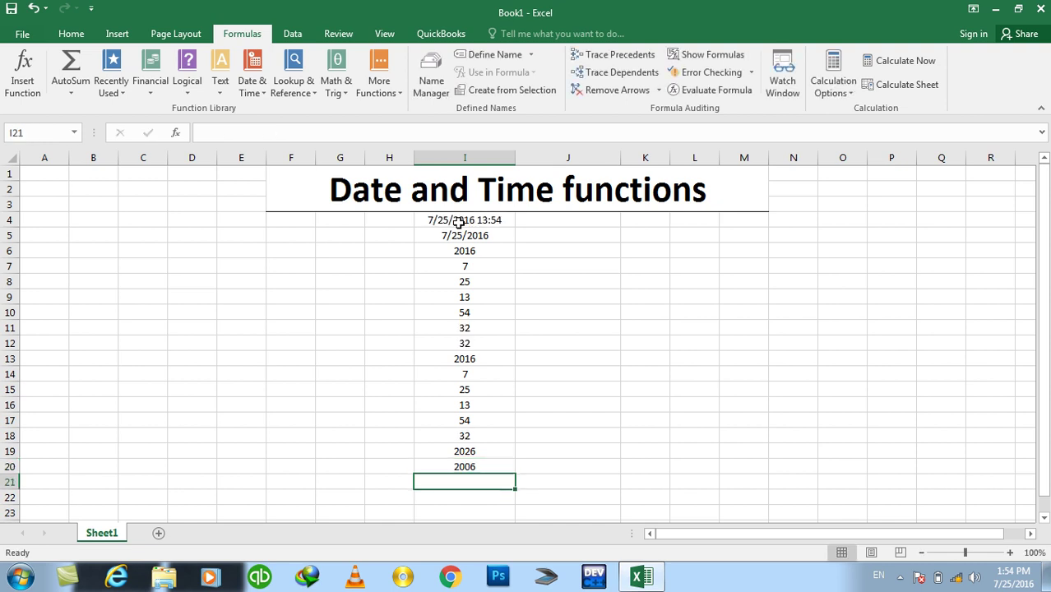
text(=month(now())+2)
key(Return)
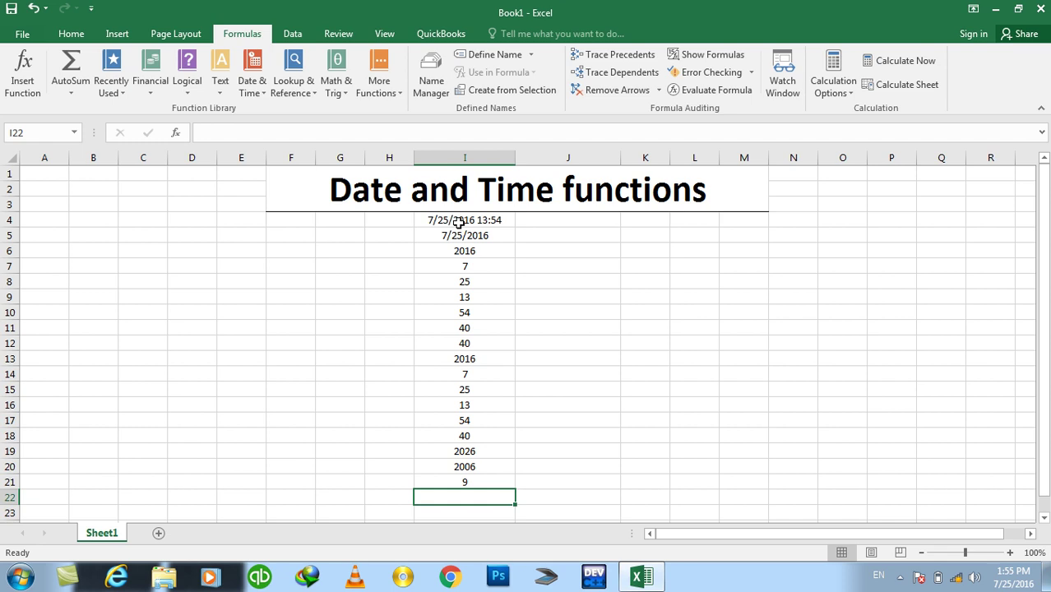
click(399, 219)
Fill column H from H4 to H21 with a 1–18 number series.
text(1)
key(ctrl+Return)
drag(411, 219, 415, 489)
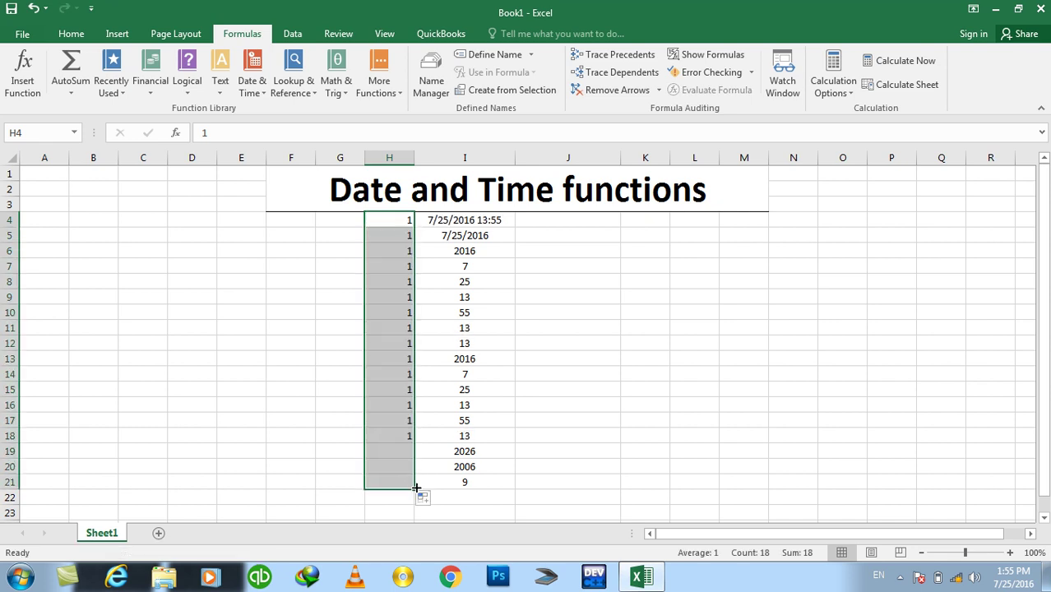
click(422, 498)
click(458, 422)
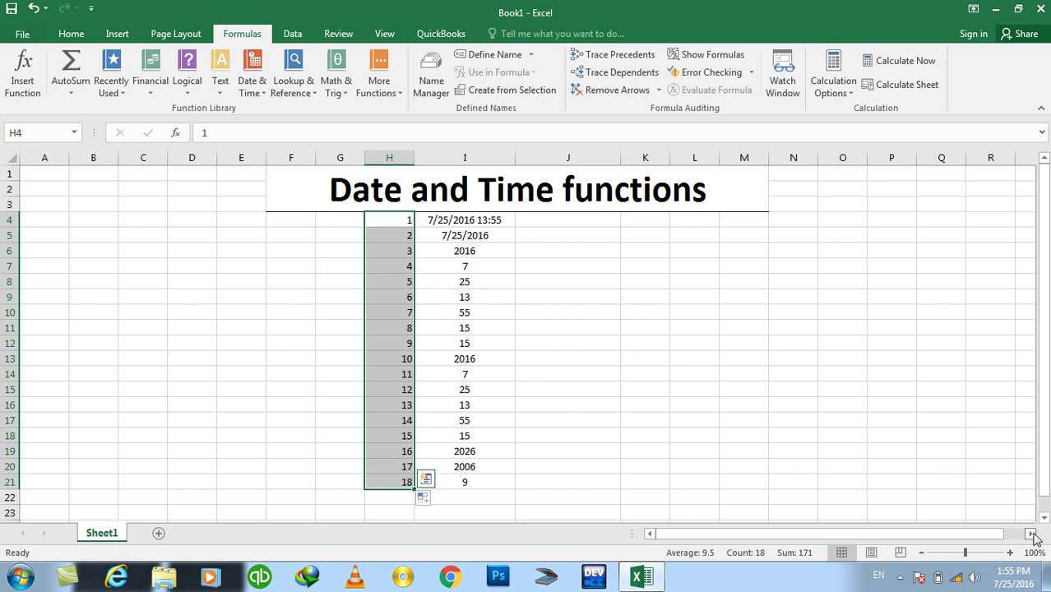
Scroll right and select K4:T5 for the billing table title.
click(1032, 534)
click(1032, 534)
click(1032, 533)
click(1032, 534)
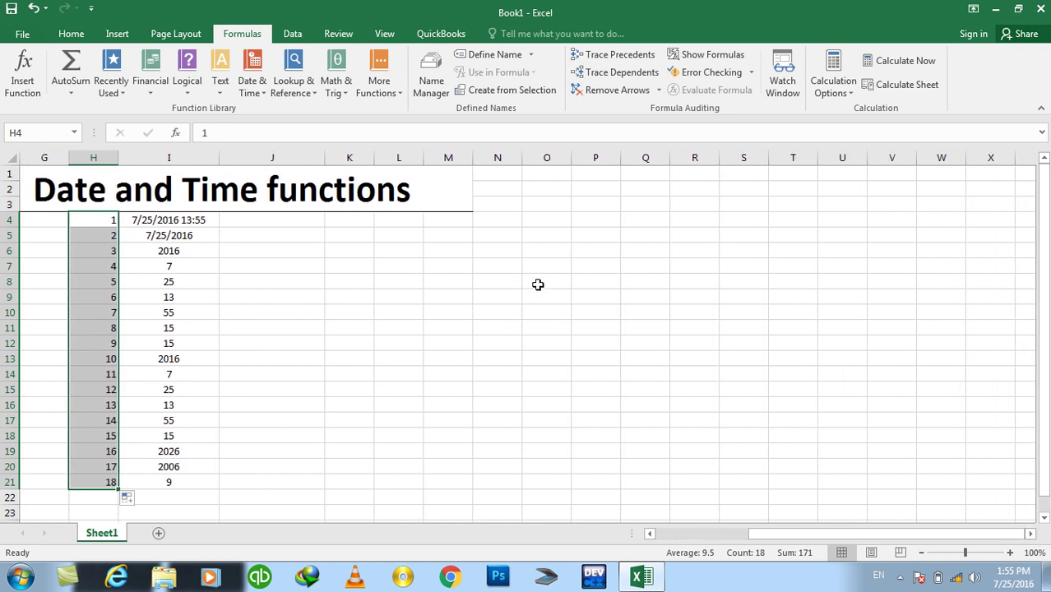
click(386, 220)
mouse_move(361, 220)
mouse_down()
mouse_move(736, 218)
mouse_move(805, 232)
mouse_up()
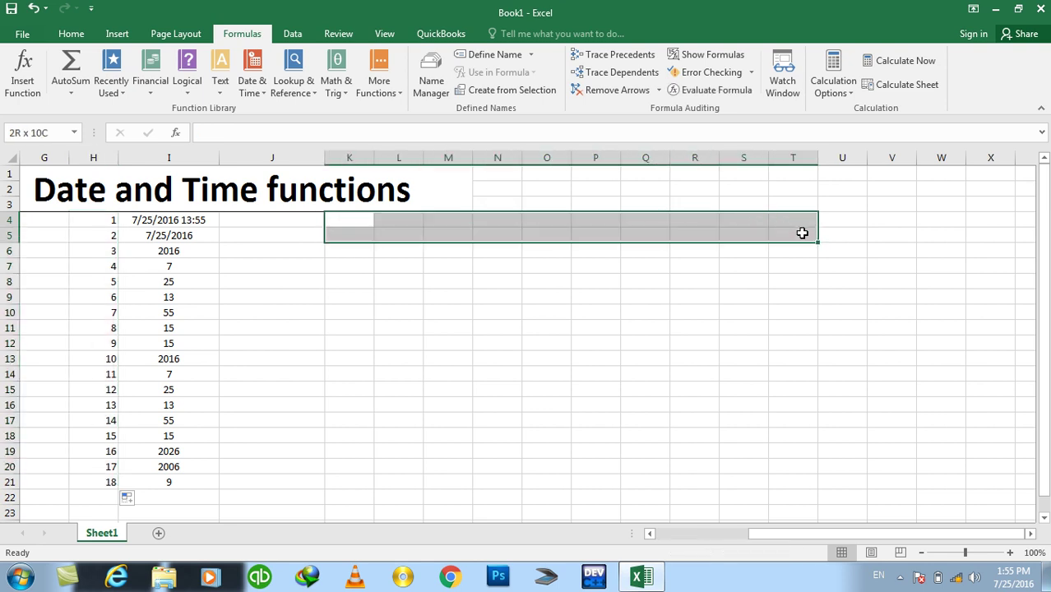
Merge and centre K4:T5 and enter the title 'Computerized System for Internet Clube'.
click(71, 34)
click(309, 84)
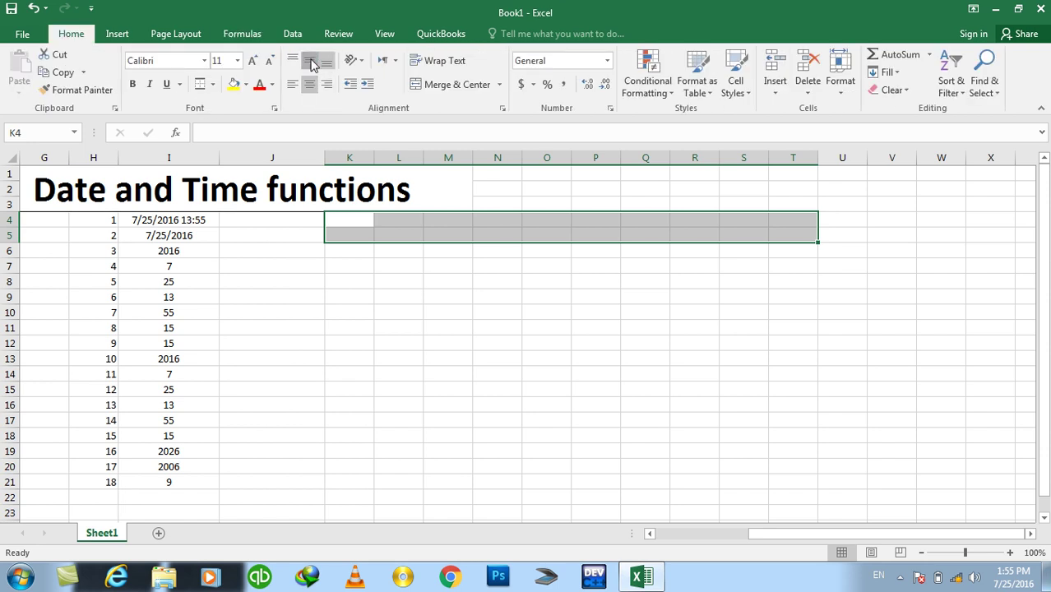
click(309, 60)
click(440, 84)
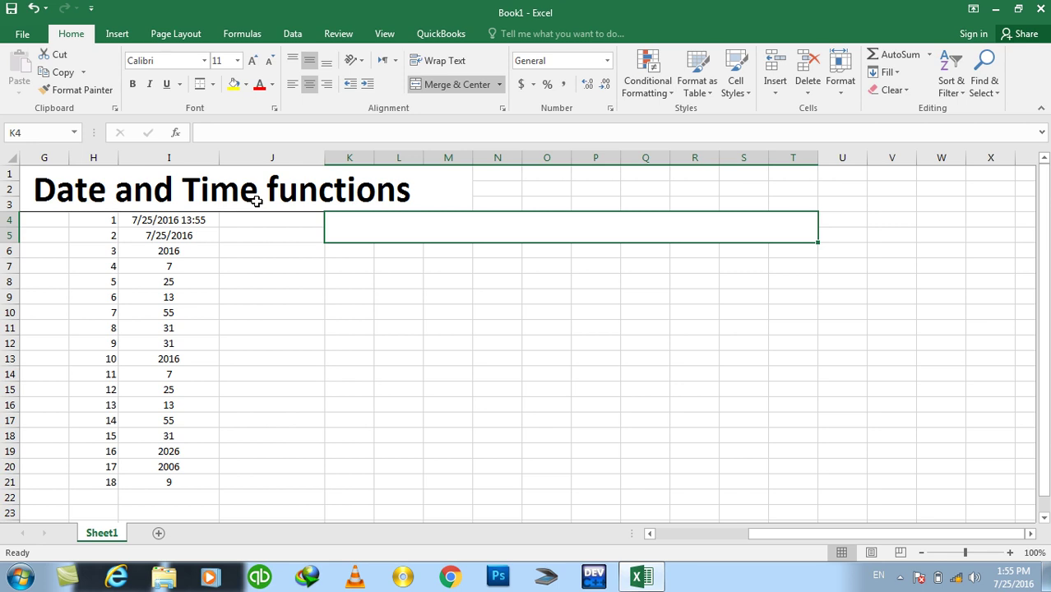
text(Computerized System for Internet Clu)
key(Return)
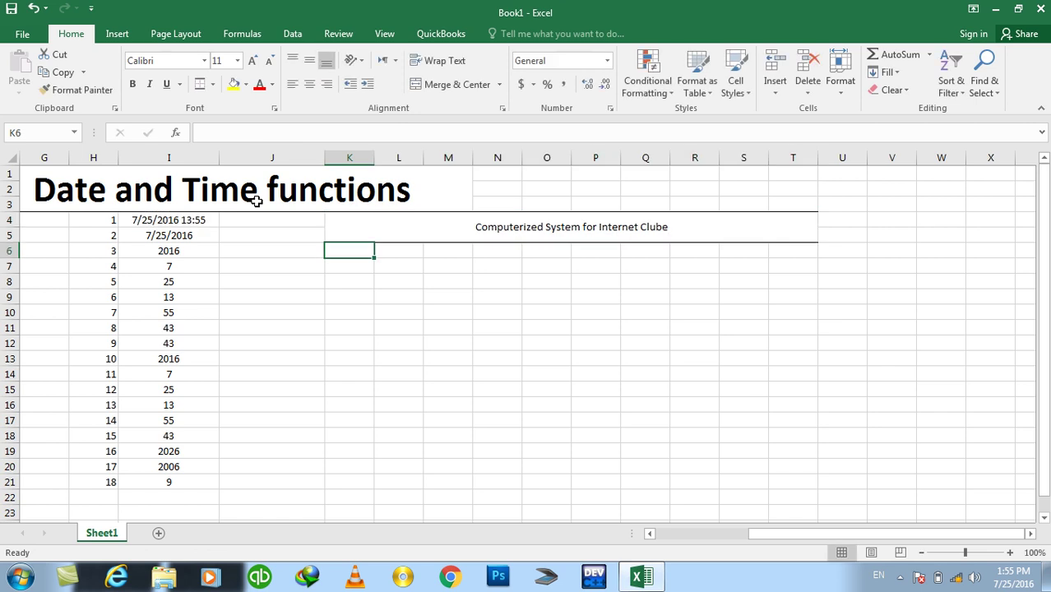
Make the title bold and raise its font size to 26.
key(Up)
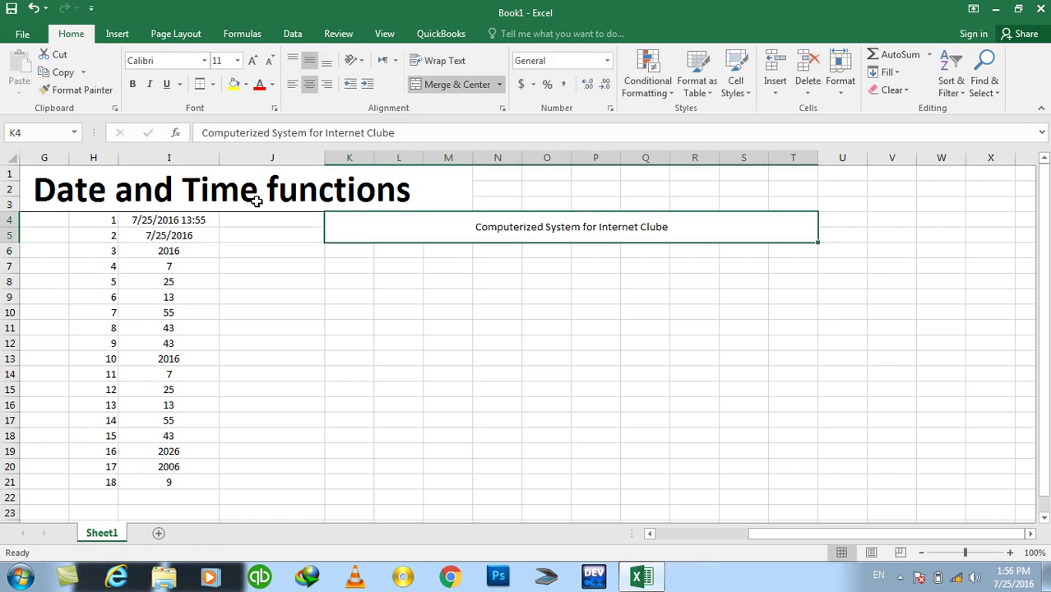
click(133, 84)
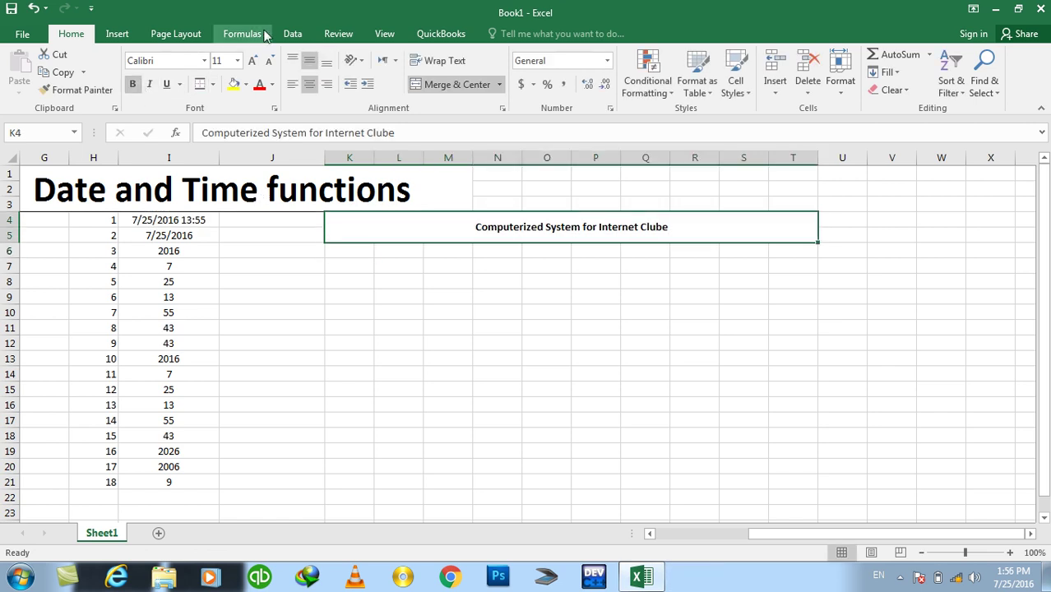
click(252, 62)
click(253, 62)
click(253, 61)
click(253, 61)
click(253, 62)
click(252, 61)
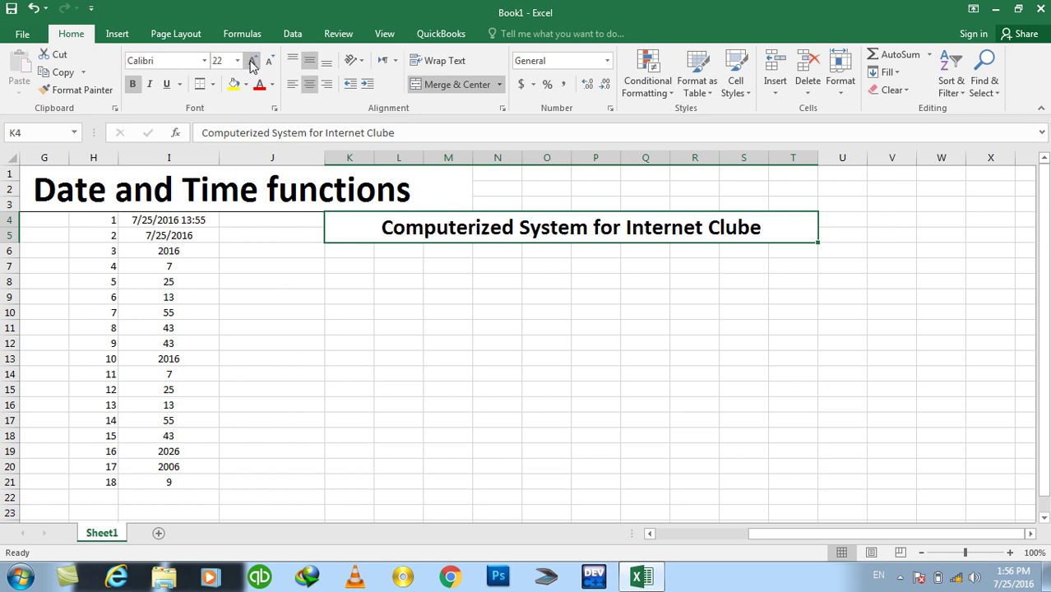
click(252, 62)
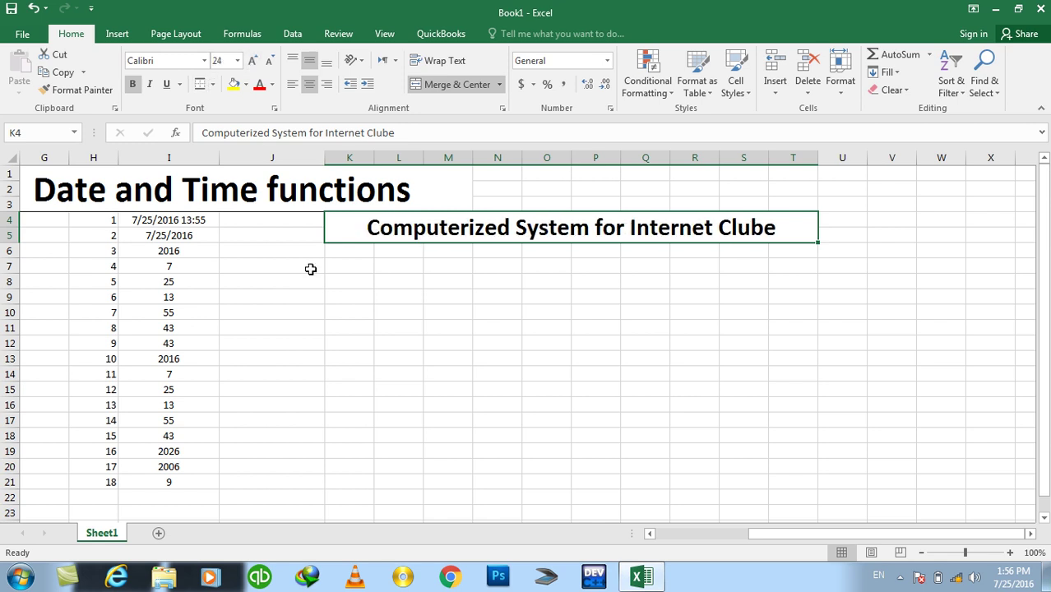
click(253, 60)
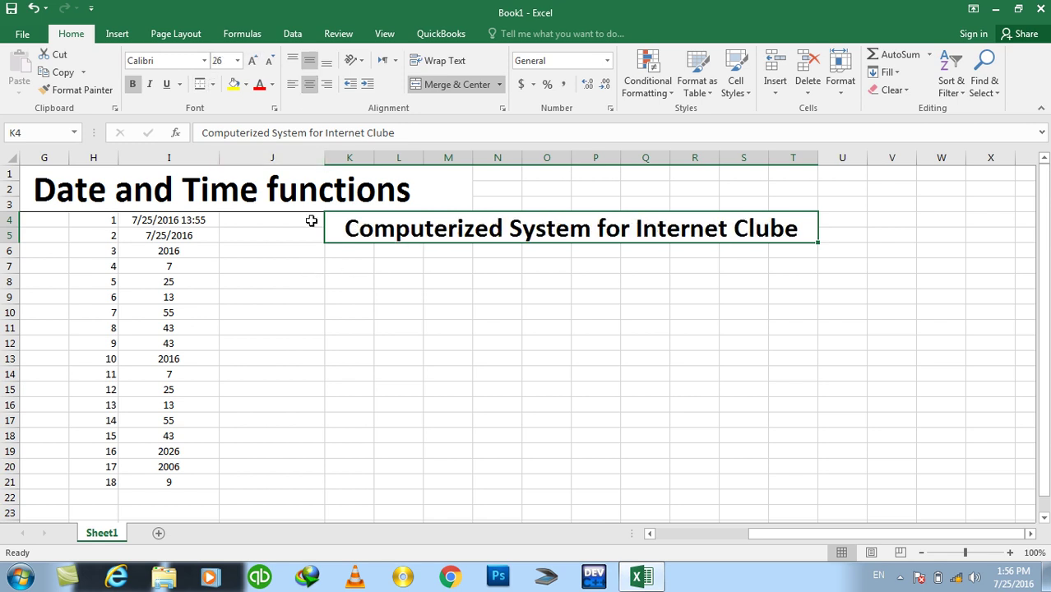
click(381, 255)
Enter headers Computer #, S Time, E Time, Net Hour, Net Mnute, Net Second, Net Amount across L6:R6.
text(Computer #)
key(Tab)
text(S Tim)
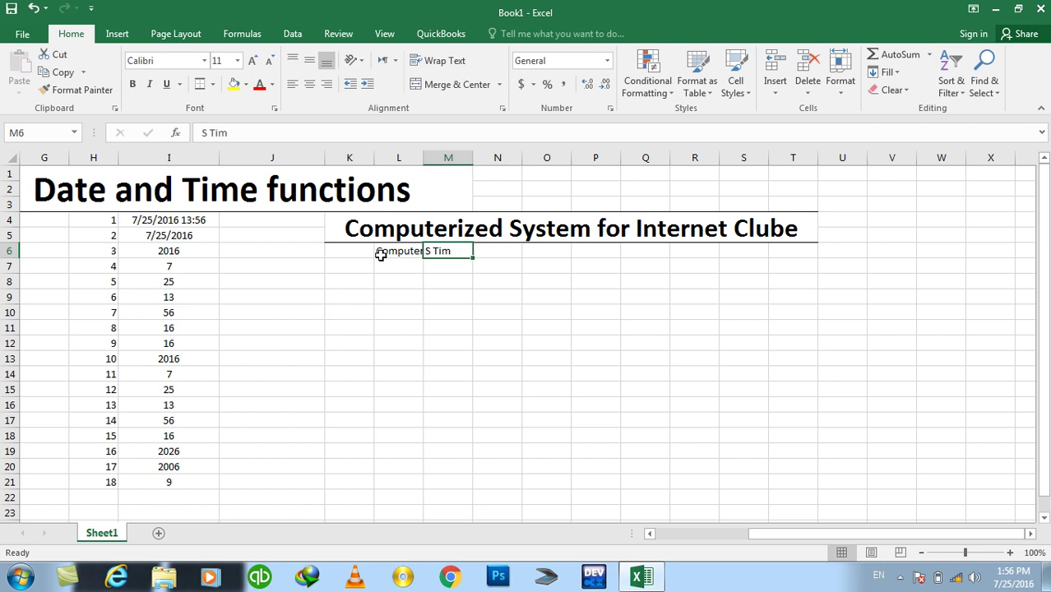
text(e)
key(Tab)
text(E Time)
key(Tab)
text(Net Hour)
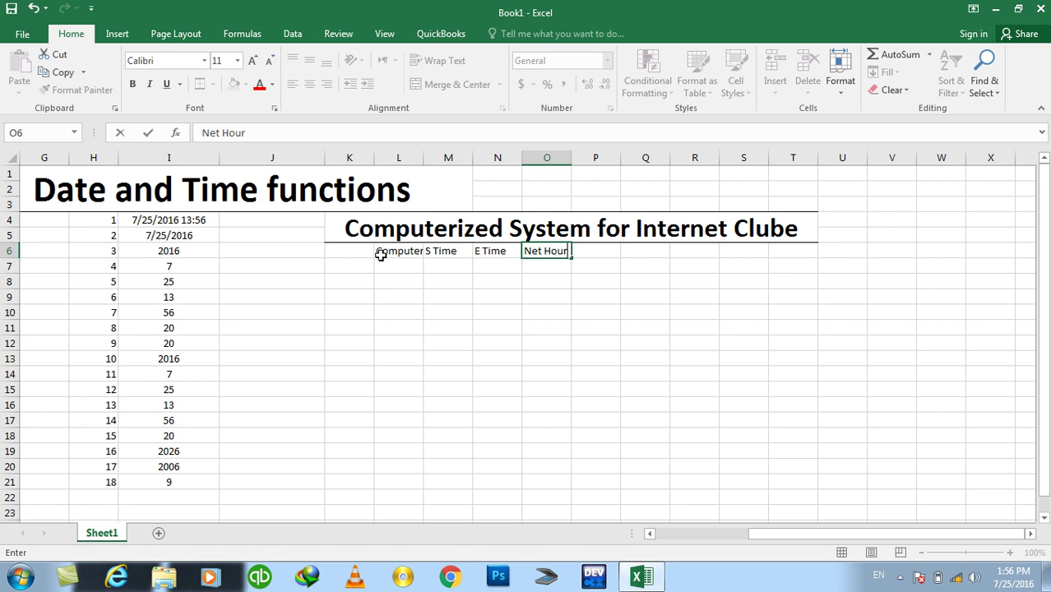
key(Tab)
text(Net M)
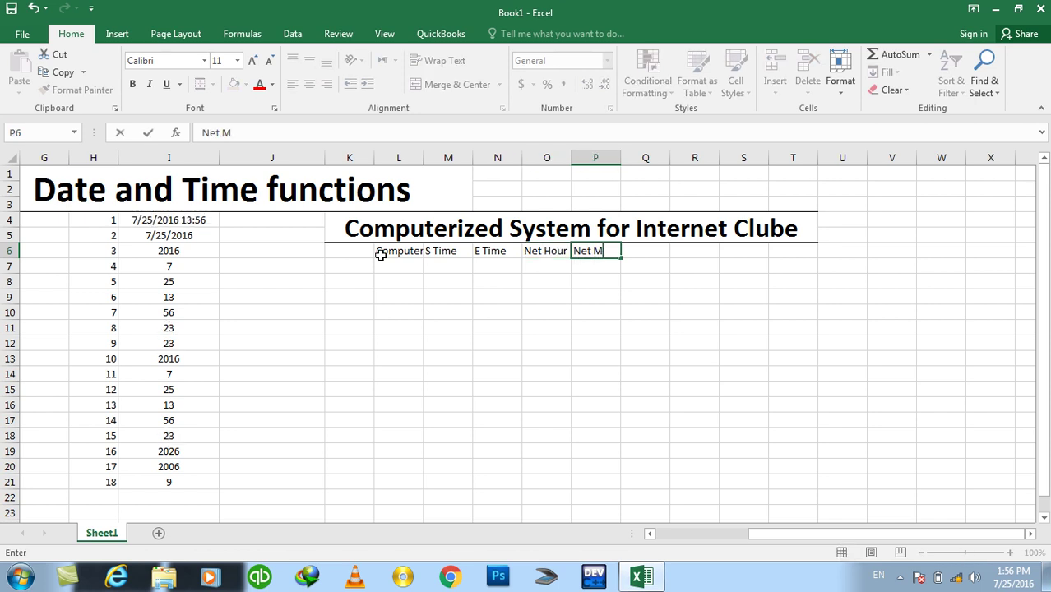
text(nute)
key(Tab)
text(Net Second)
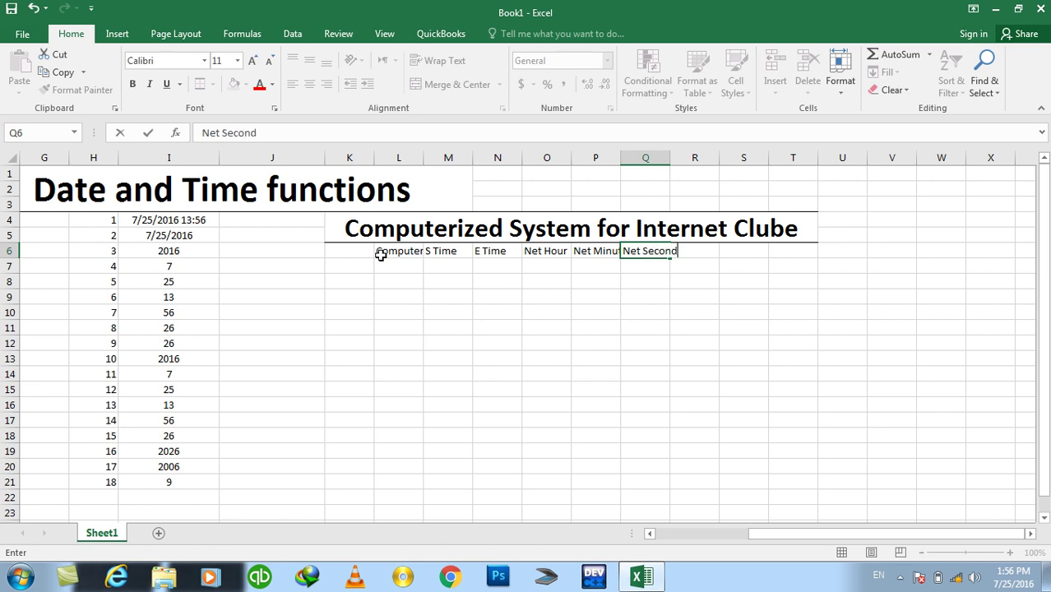
key(Tab)
text(Net Amount)
key(Return)
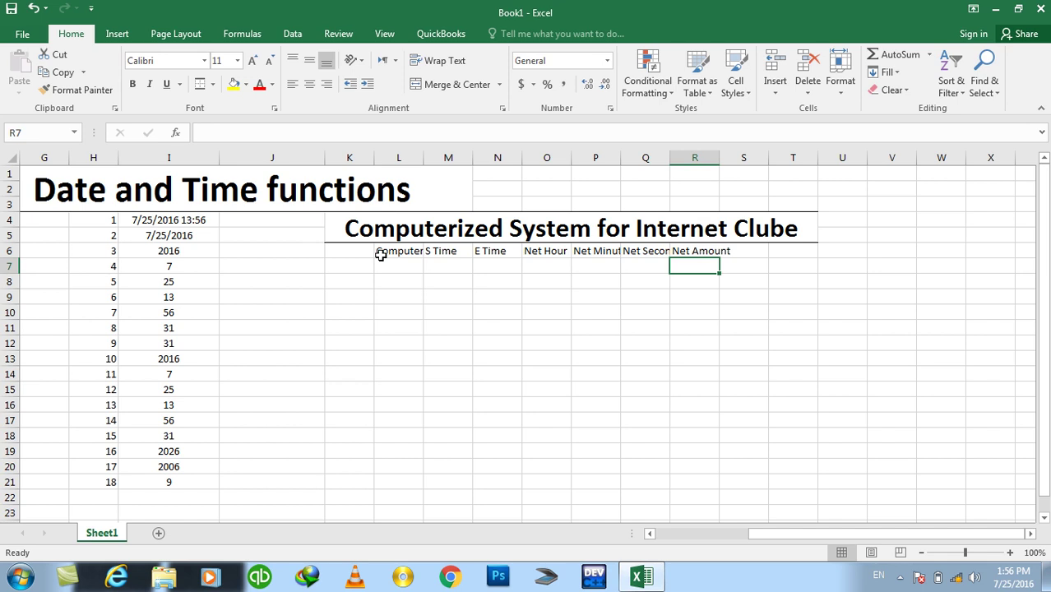
Autofit column R to Net Amount and widen column L for the Computer # header.
double_click(717, 158)
click(422, 171)
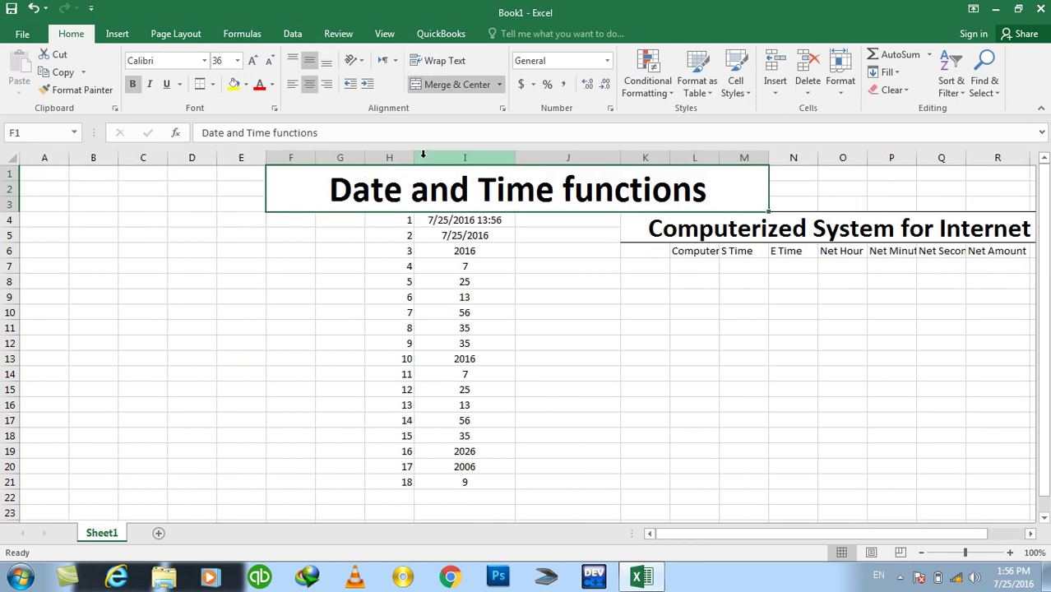
click(1031, 534)
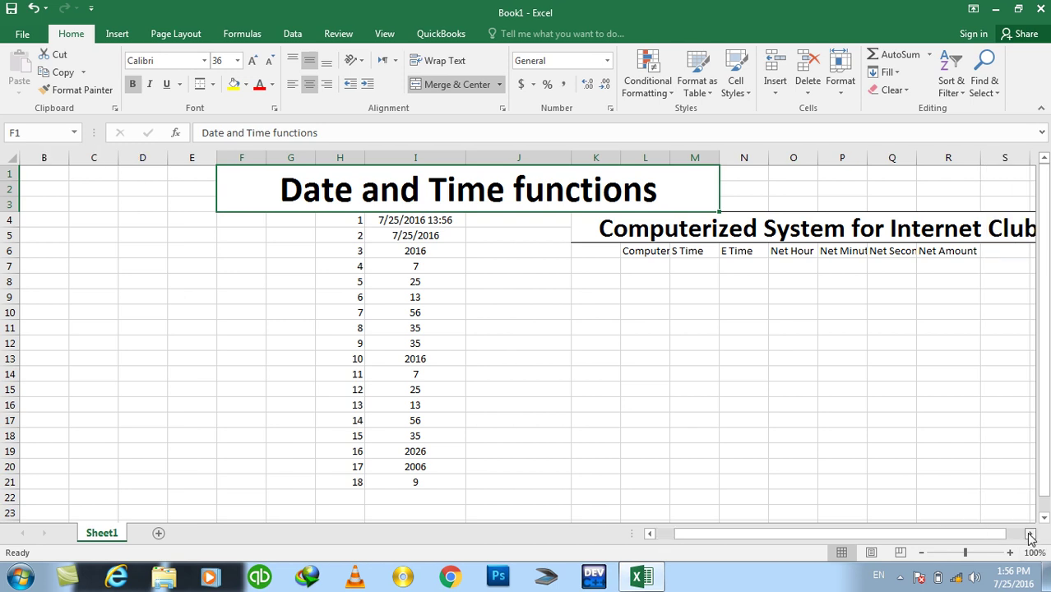
click(1030, 534)
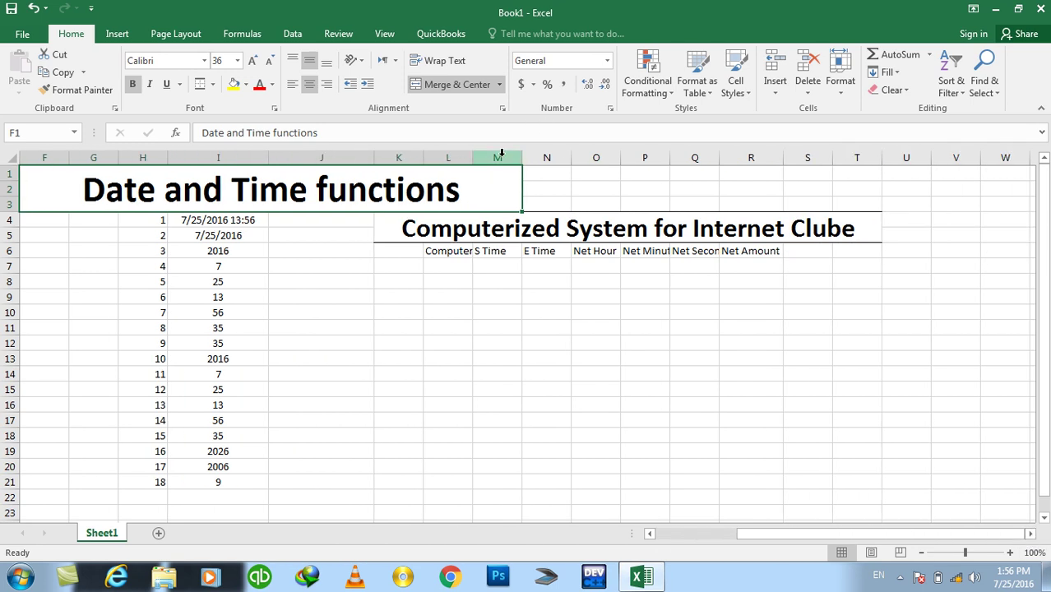
drag(476, 157, 487, 157)
click(516, 281)
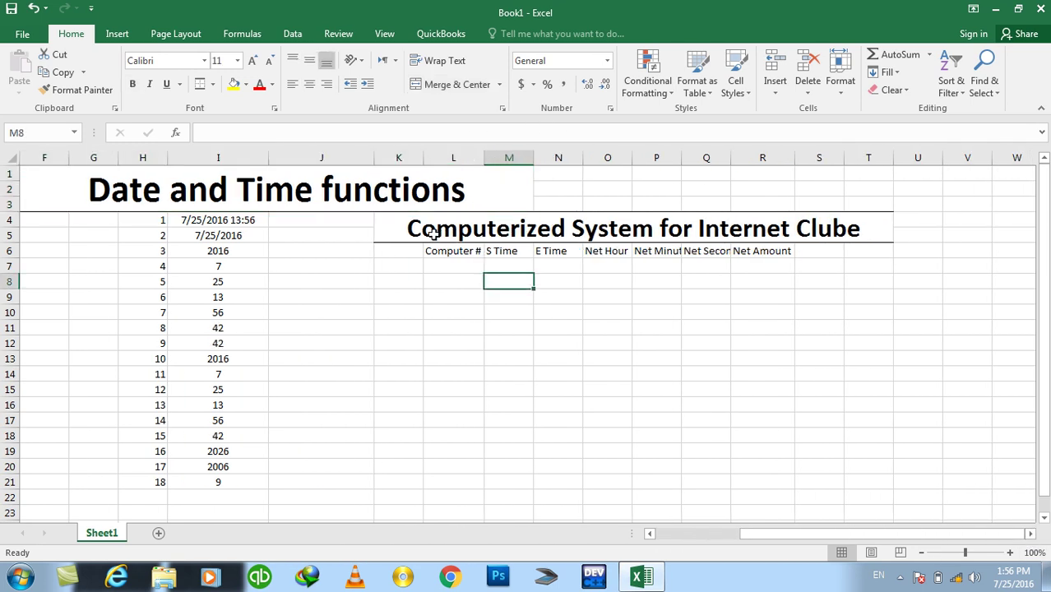
Make the L6:R6 header row bold and centred.
drag(430, 251, 773, 253)
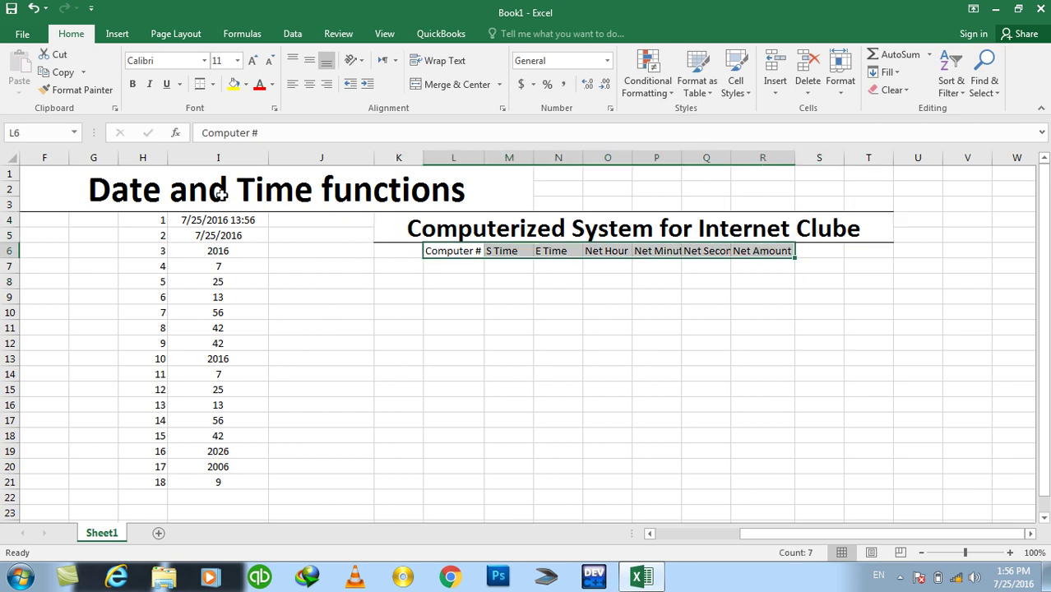
click(133, 86)
click(310, 84)
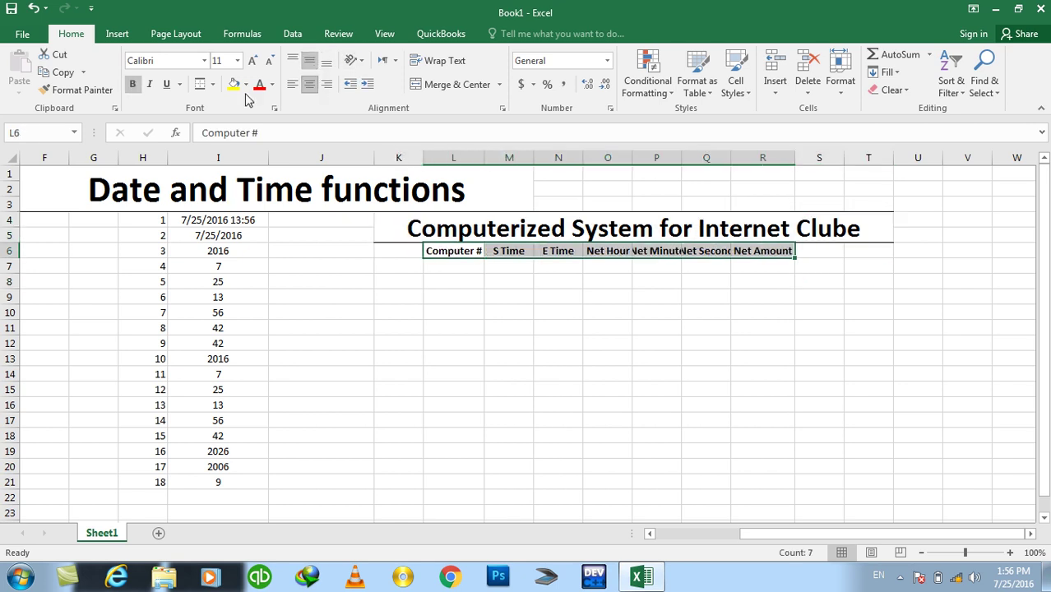
Number the computers 1 to 5 down L7:L11.
click(418, 267)
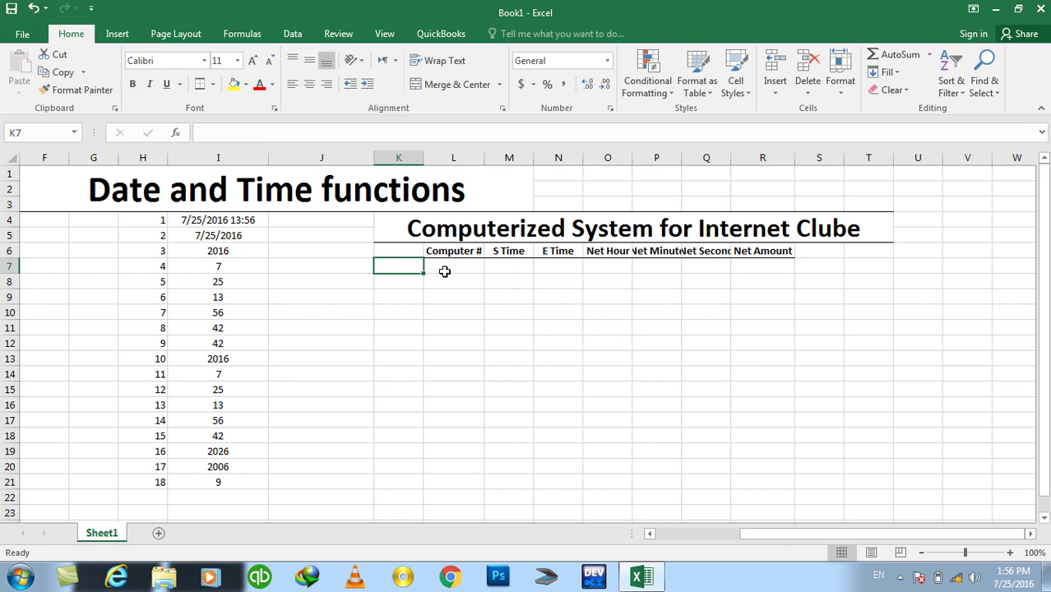
text(1 2 3 4 )
text(5)
key(Tab)
Give computer 1 start time 1:00 in M7 and end time 3:15 in N7, and widen column P.
key(Up)
key(Up)
key(Up)
key(Up)
text(1:)
text(20)
key(BackSpace)
key(BackSpace)
text(0)
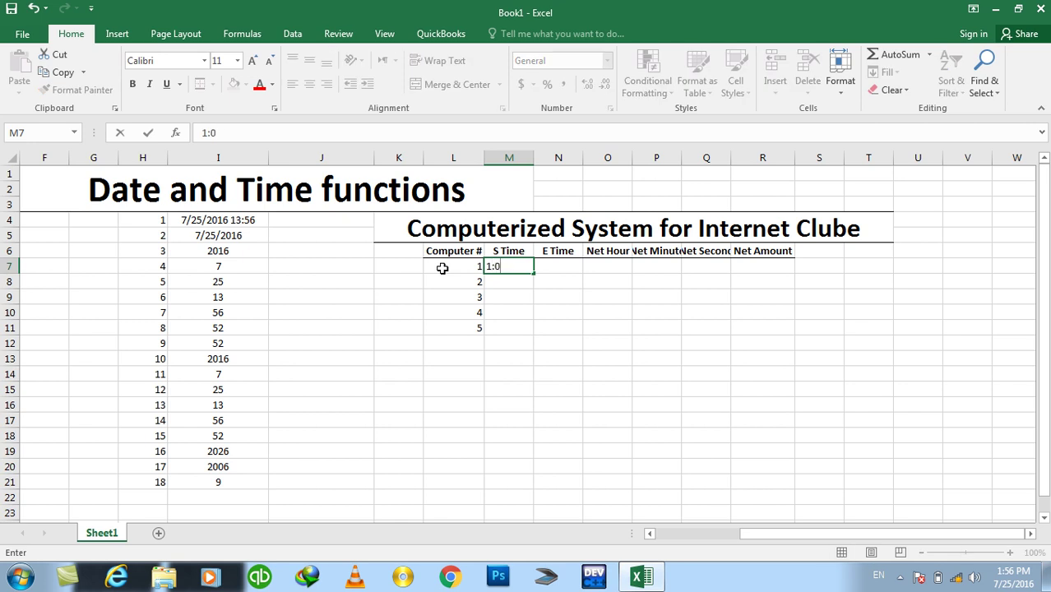
text(0)
key(Tab)
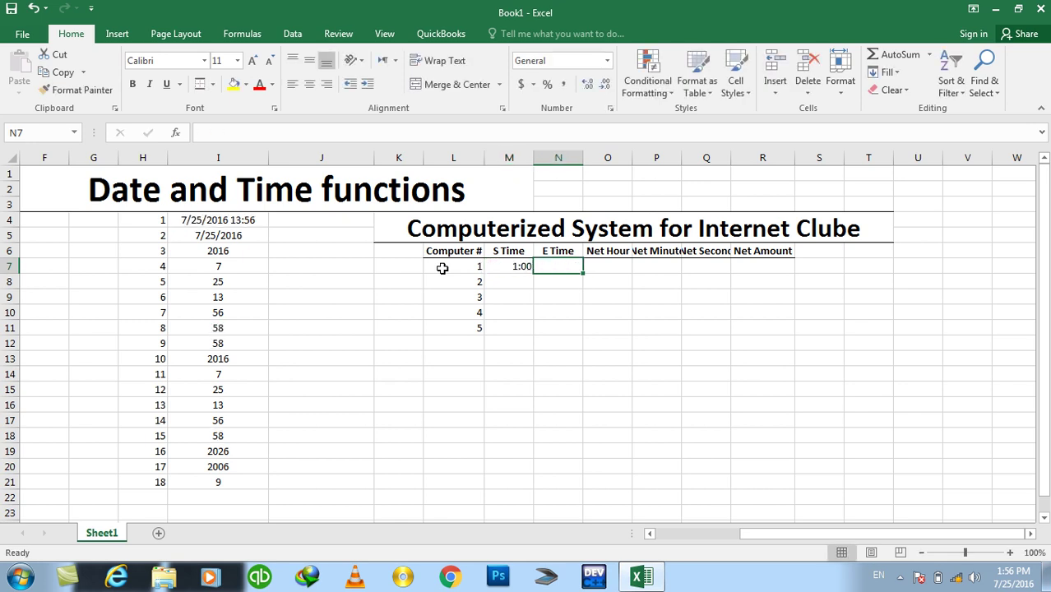
text(3:15)
key(Tab)
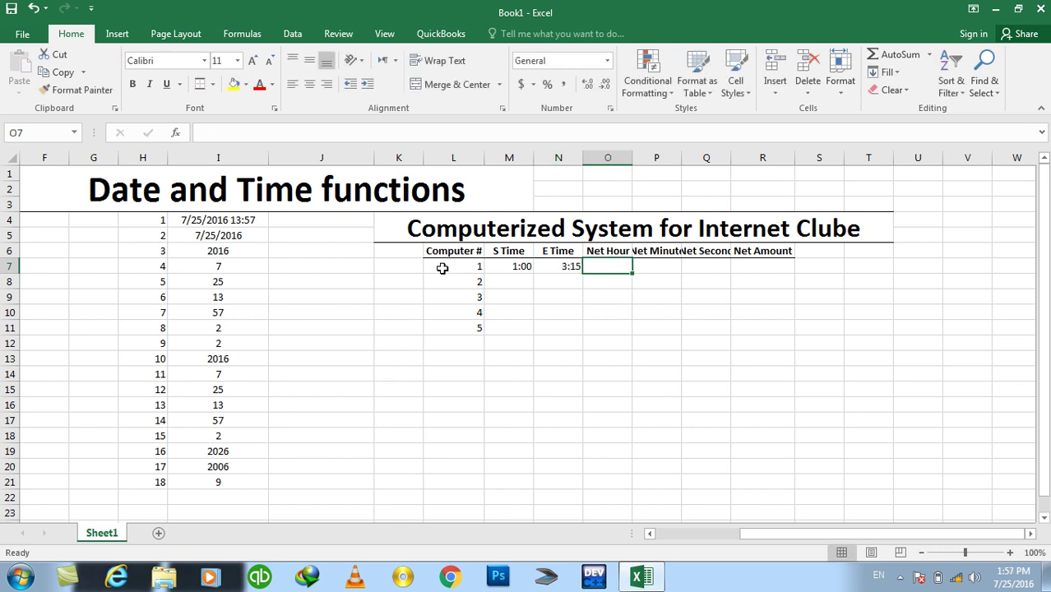
drag(681, 157, 753, 157)
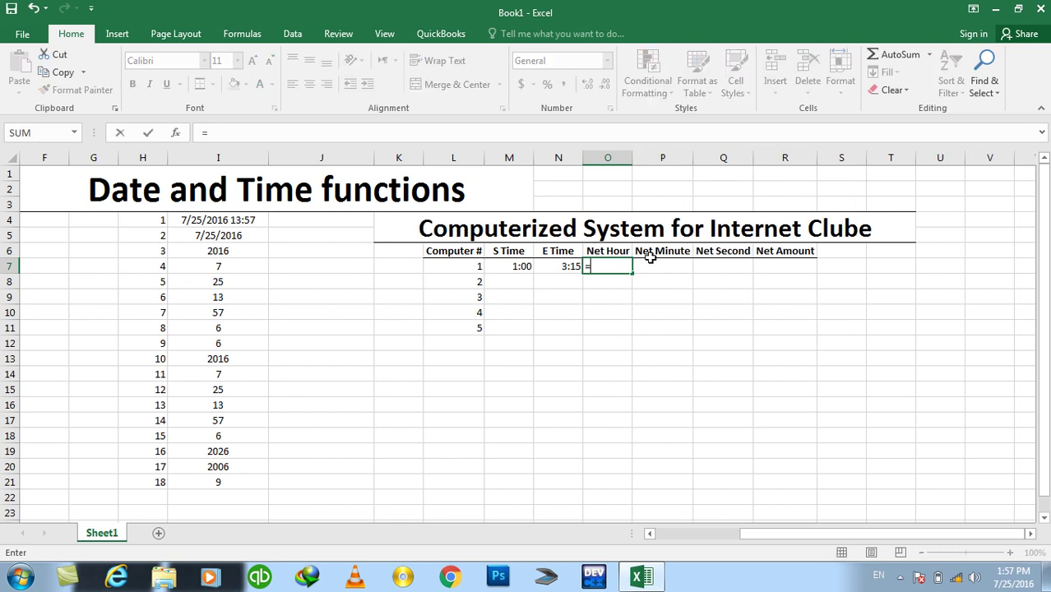
Compute Net Hour in O7 with =HOUR(N7-M7).
text(=hour)
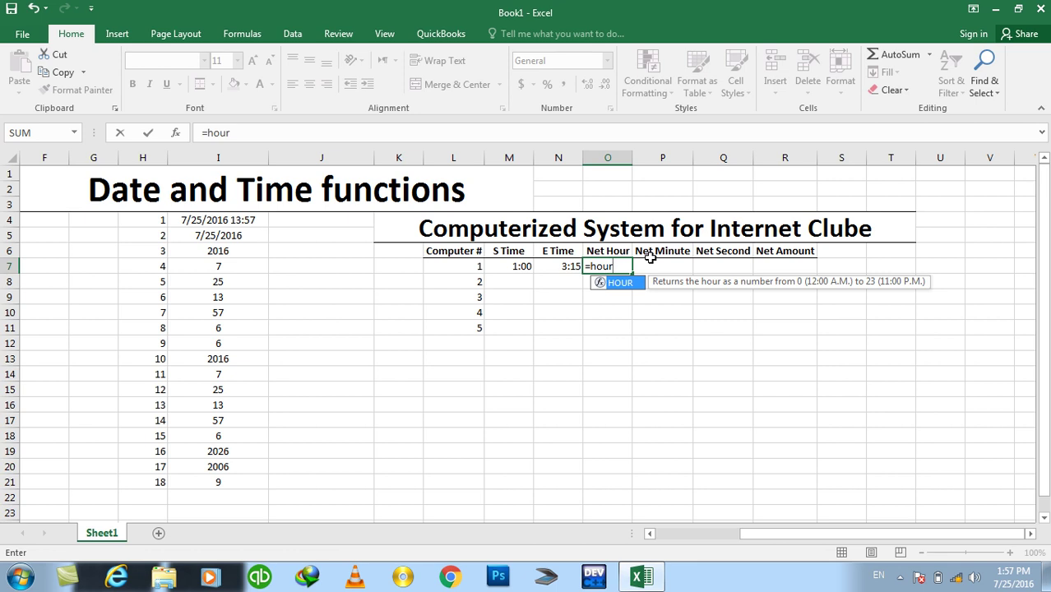
text(()
click(562, 265)
text(-)
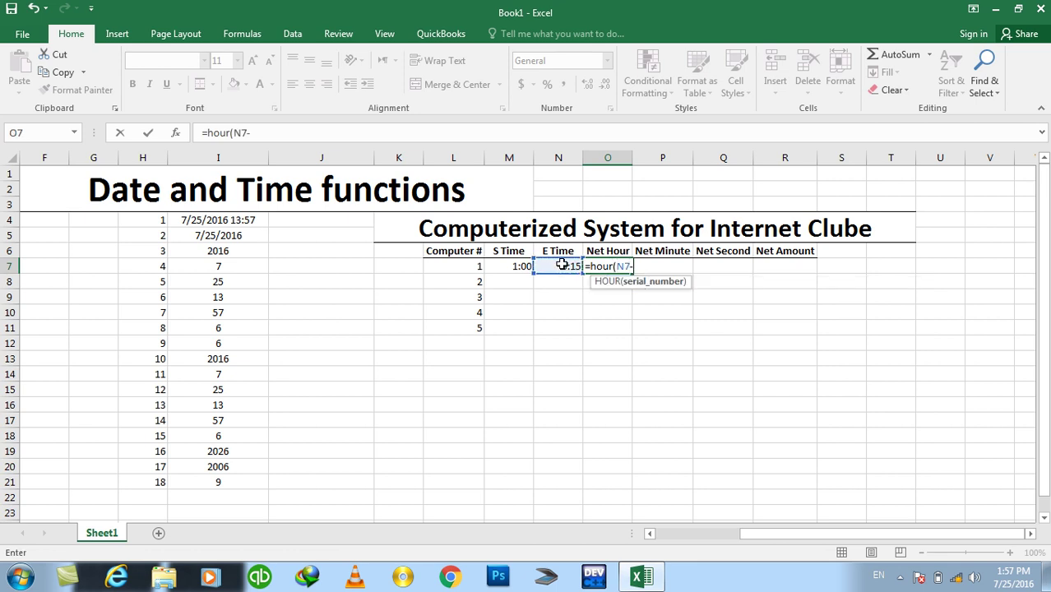
click(523, 266)
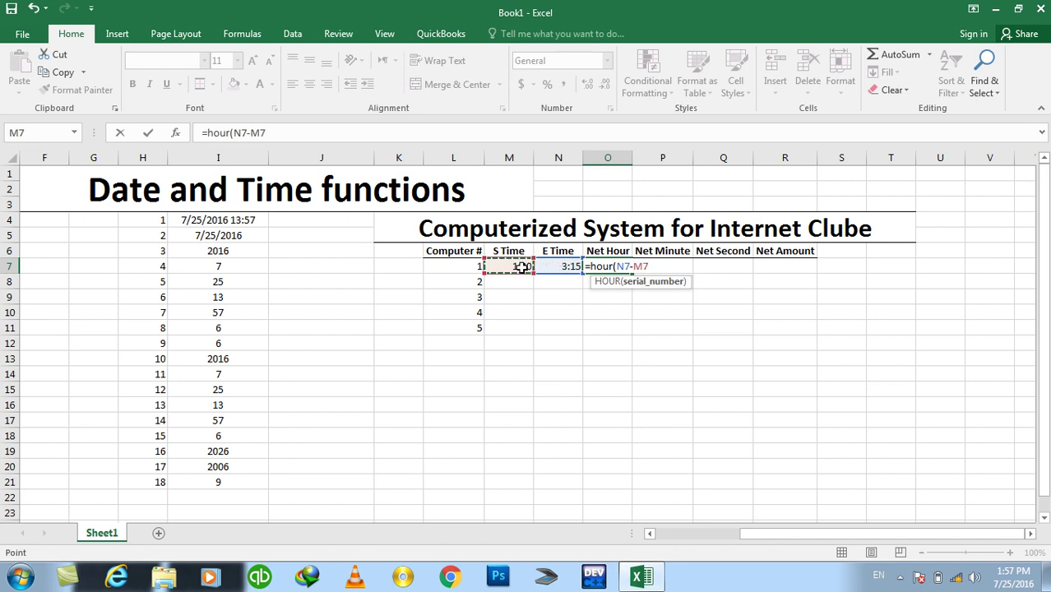
key(Return)
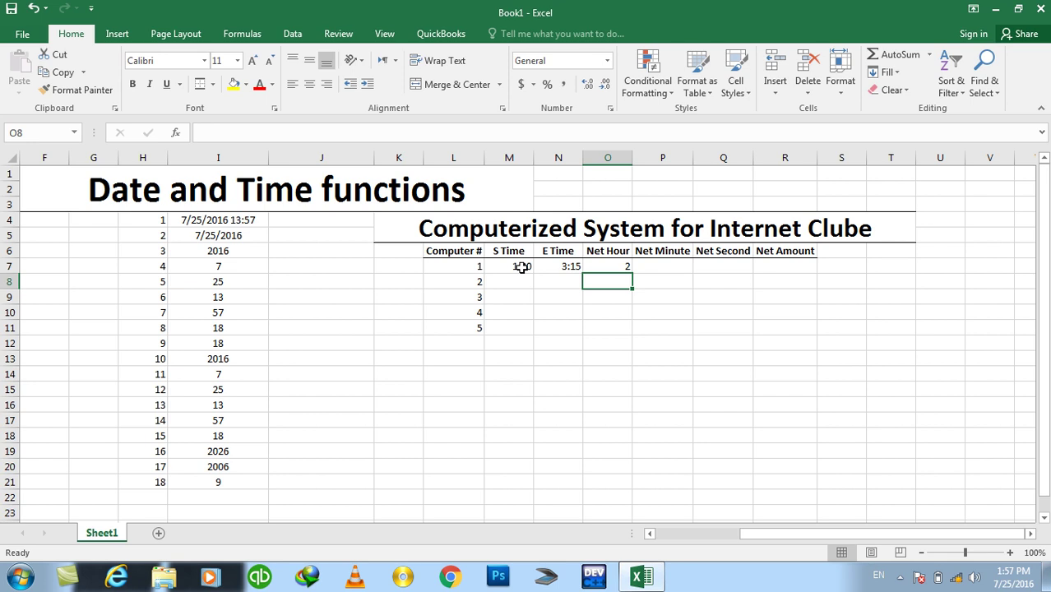
Compute Net Minute in P7 with =MINUTE(N7-M7).
key(Right)
key(Up)
text(=minute()
click(553, 266)
text(-)
click(525, 266)
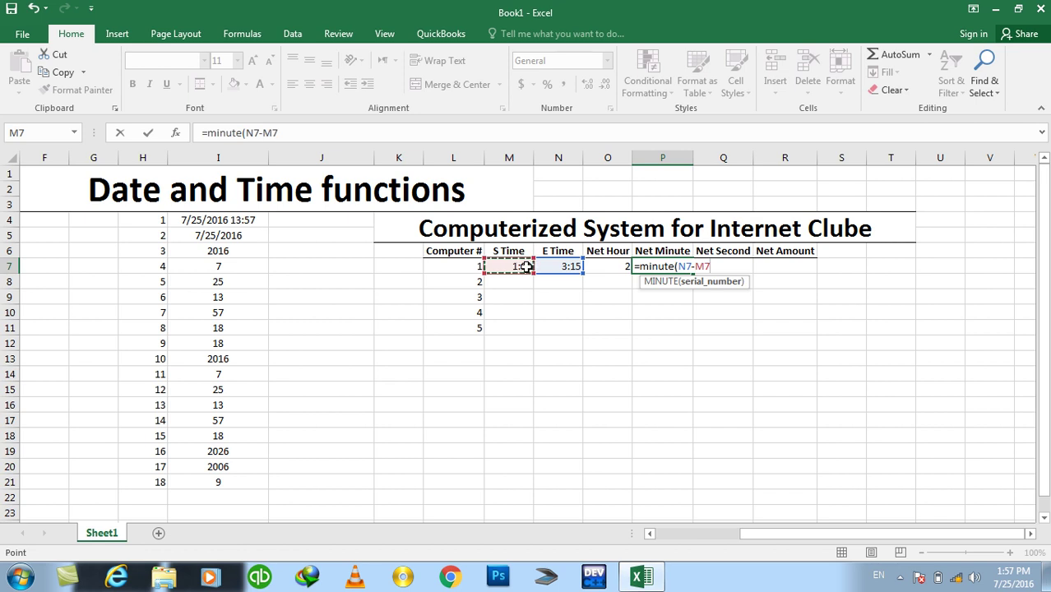
key(Return)
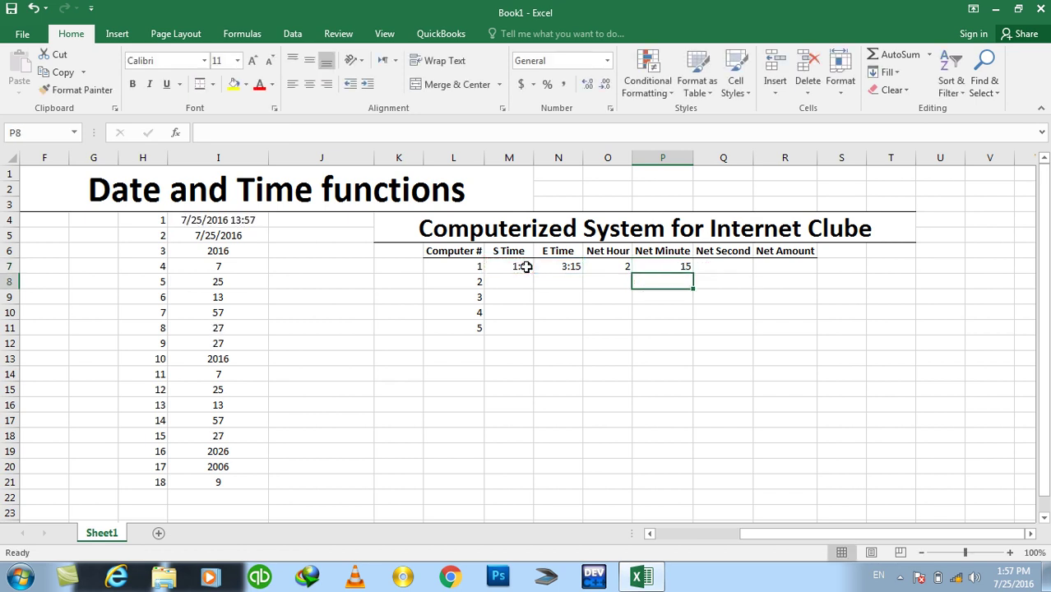
Compute Net Second in Q7 with =SECOND(N7-M7).
key(Up)
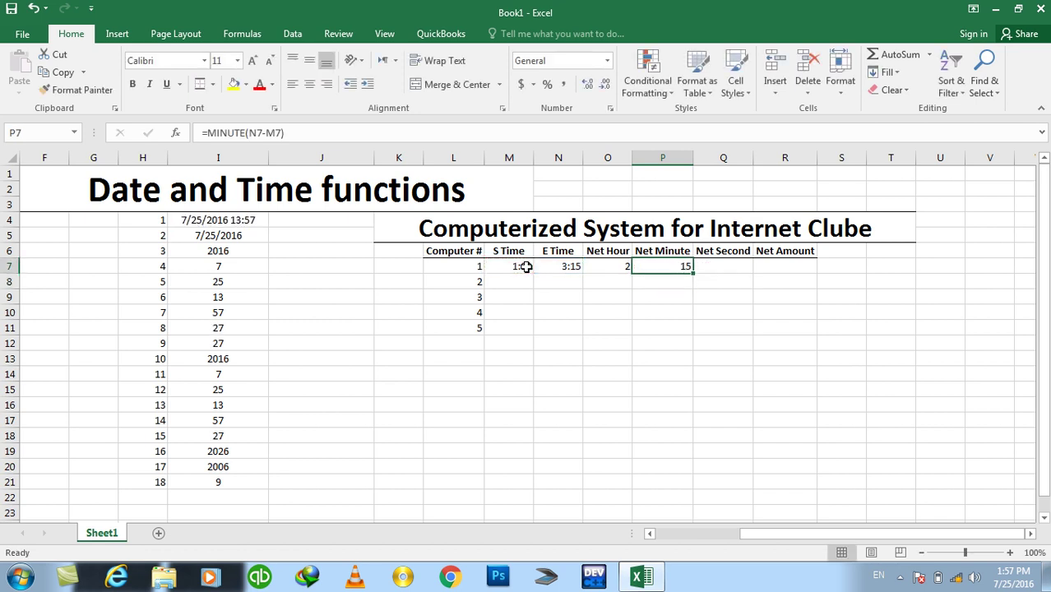
key(Right)
text(=second()
click(569, 267)
text(-)
click(513, 264)
text())
key(Return)
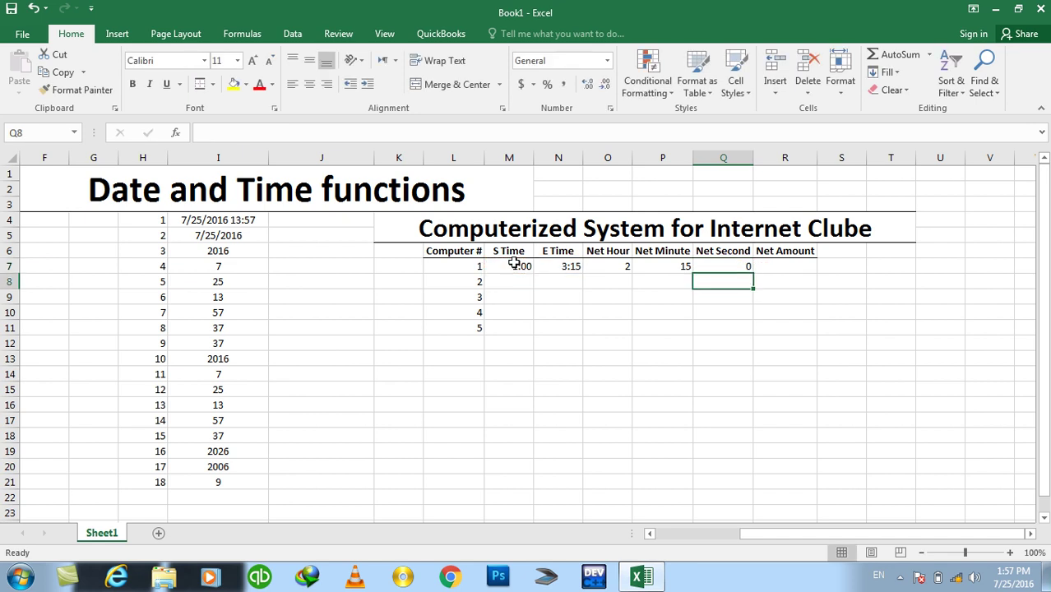
Make row 7's times and results bold and centred.
key(Up)
key(shift+Left)
key(shift+Left)
key(shift+Left)
key(shift+Left)
key(ctrl+q)
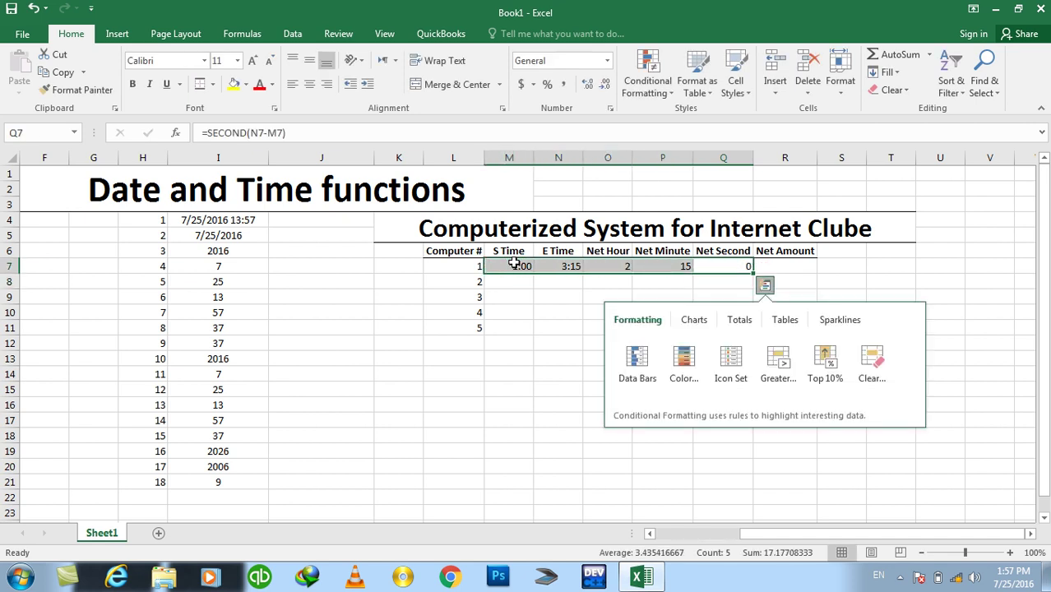
key(Escape)
key(ctrl+b)
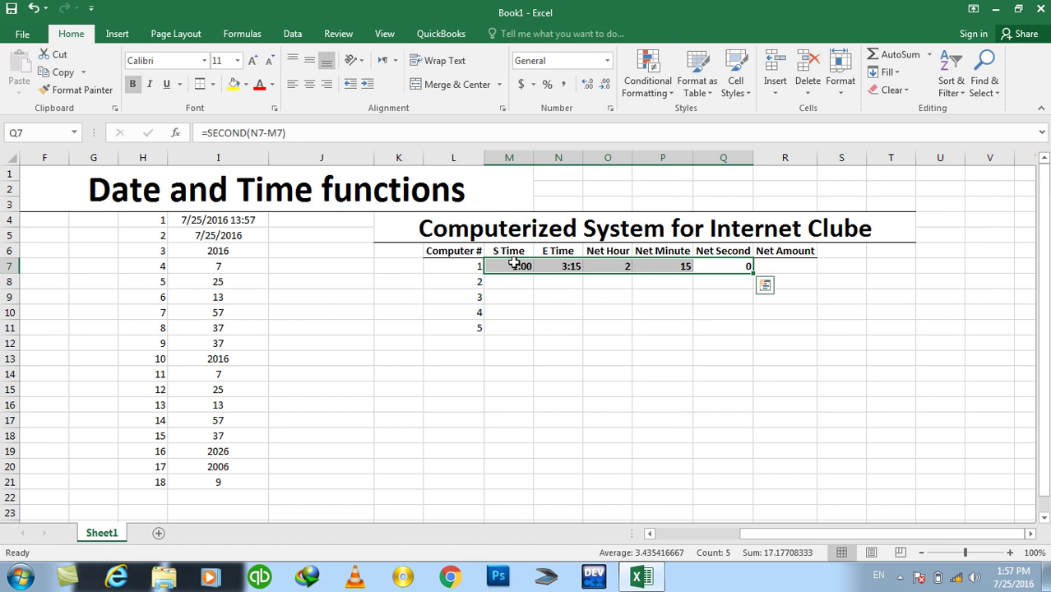
key(Return)
click(310, 84)
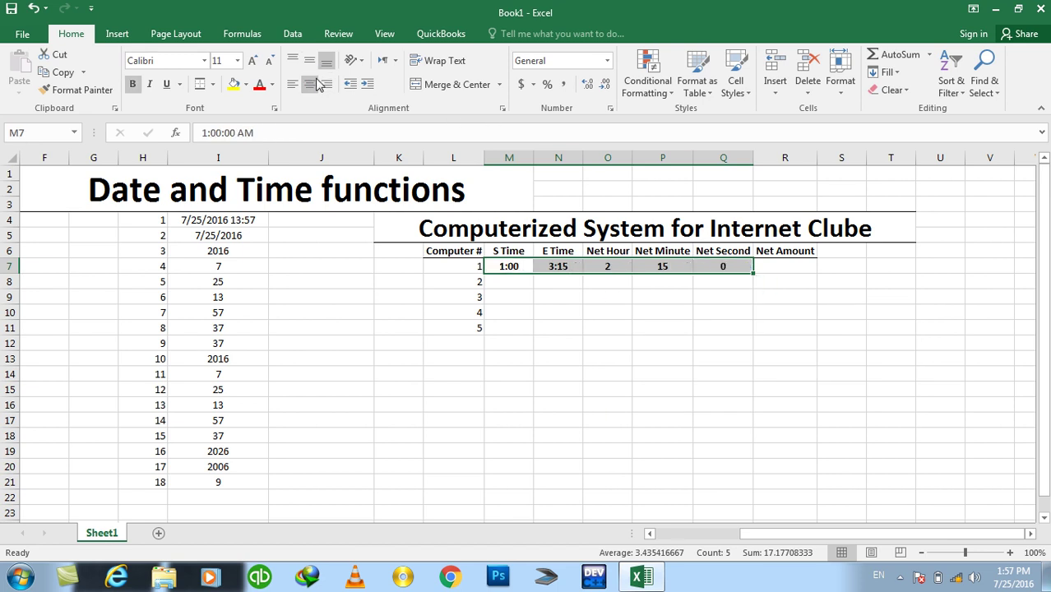
click(933, 301)
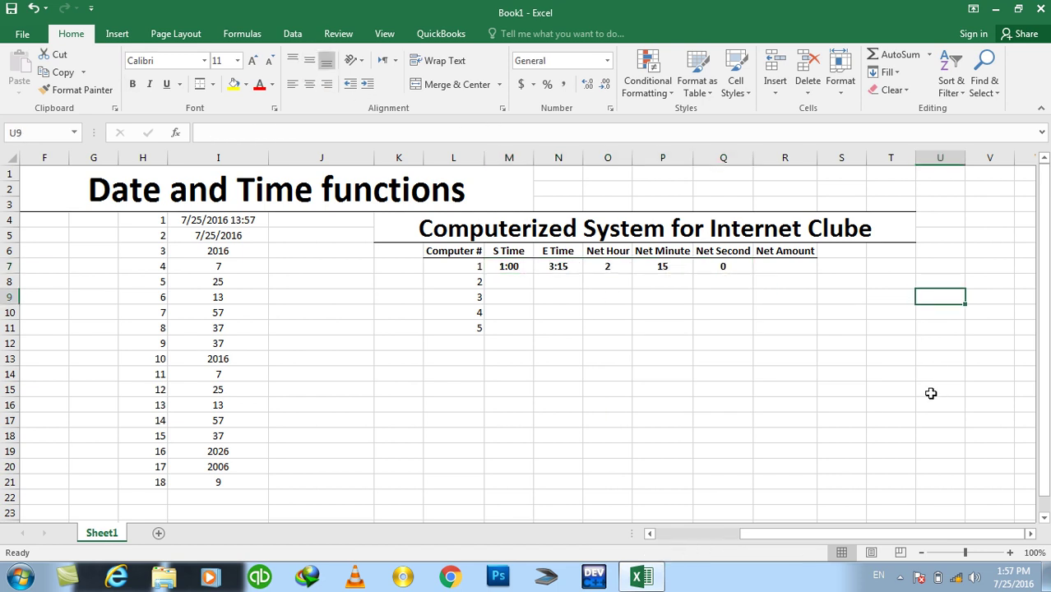
Add labels Per Hour Rate and Per Minute Rate in U9:U10 and autofit column U.
text(Per Ho)
key(BackSpace)
key(BackSpace)
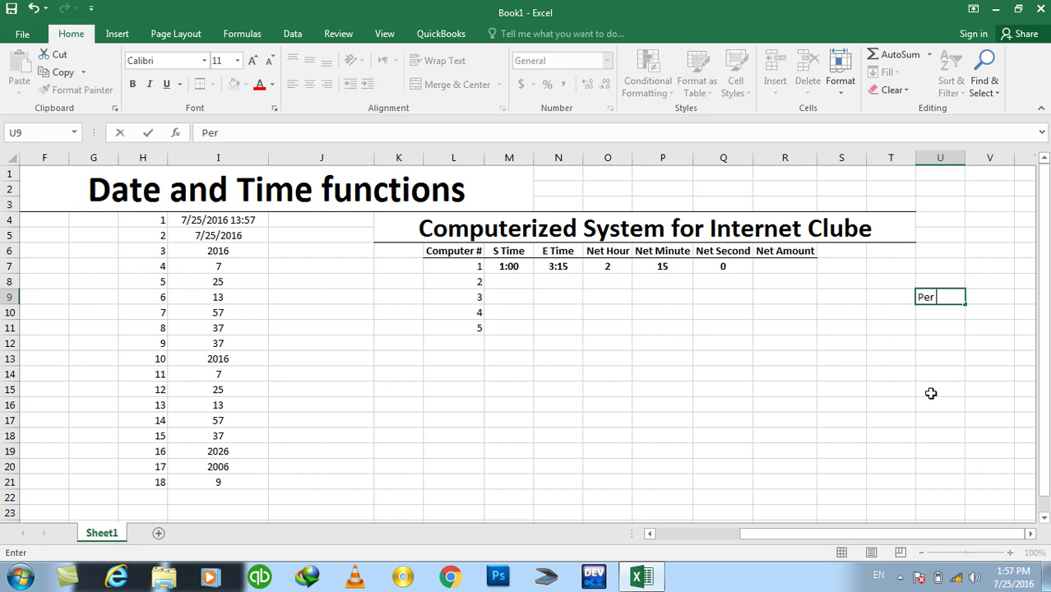
text(Hour Rate)
key(Return)
text(Per Minute RRate)
key(BackSpace)
key(BackSpace)
key(BackSpace)
text(ate)
key(Return)
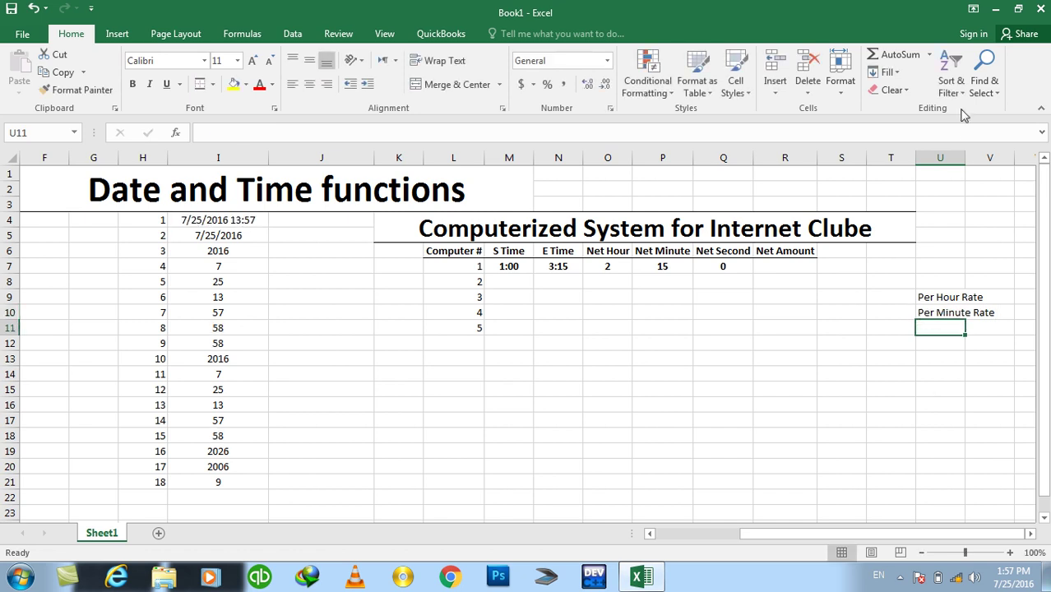
double_click(965, 157)
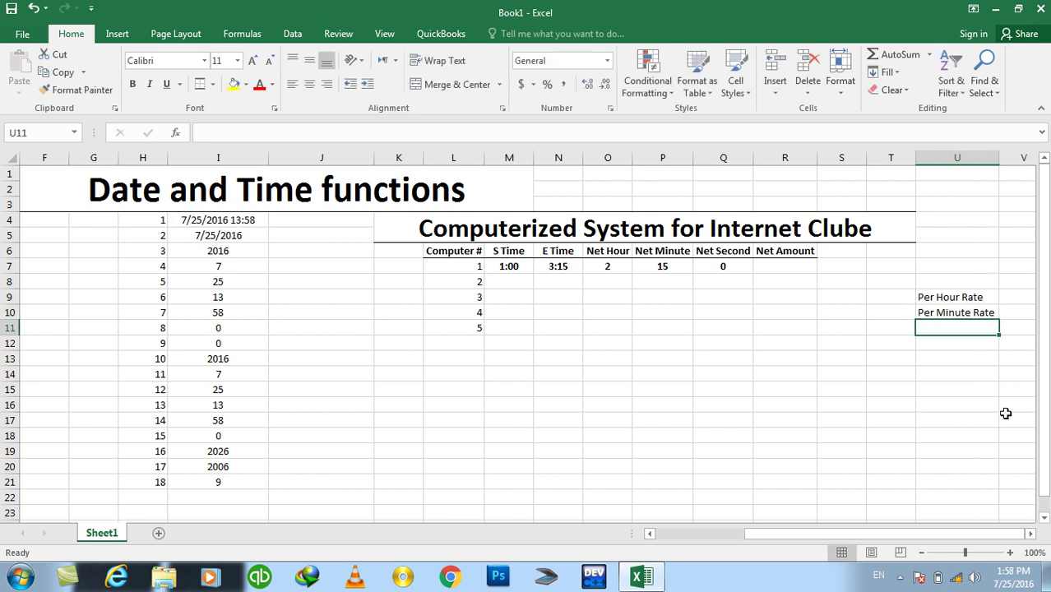
click(1030, 534)
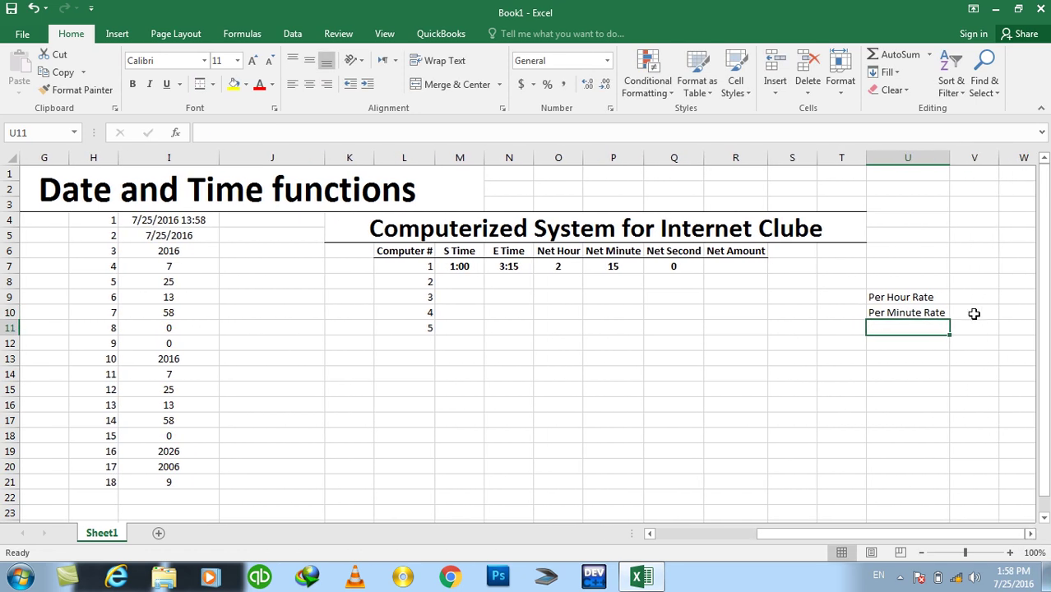
Enter 60 in V9 and =V9/60 in V10.
click(967, 297)
text(60)
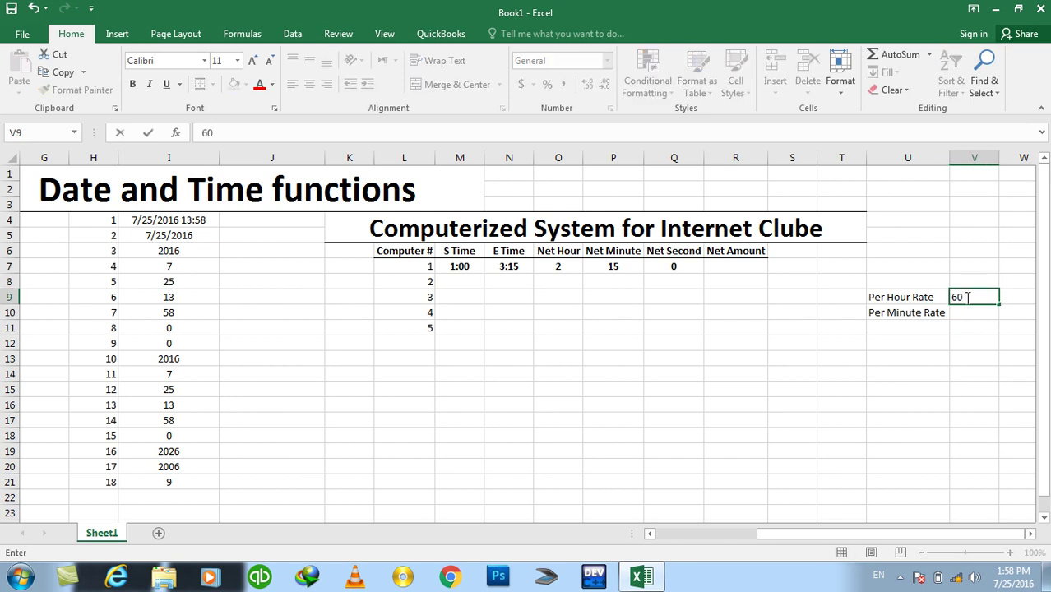
key(Return)
text(=)
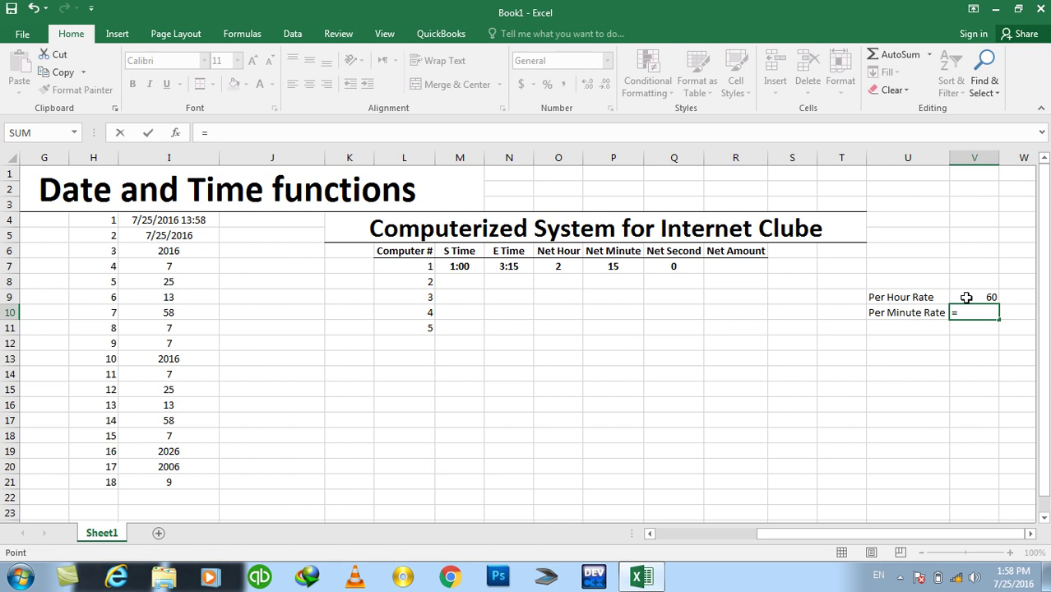
text(V9/60)
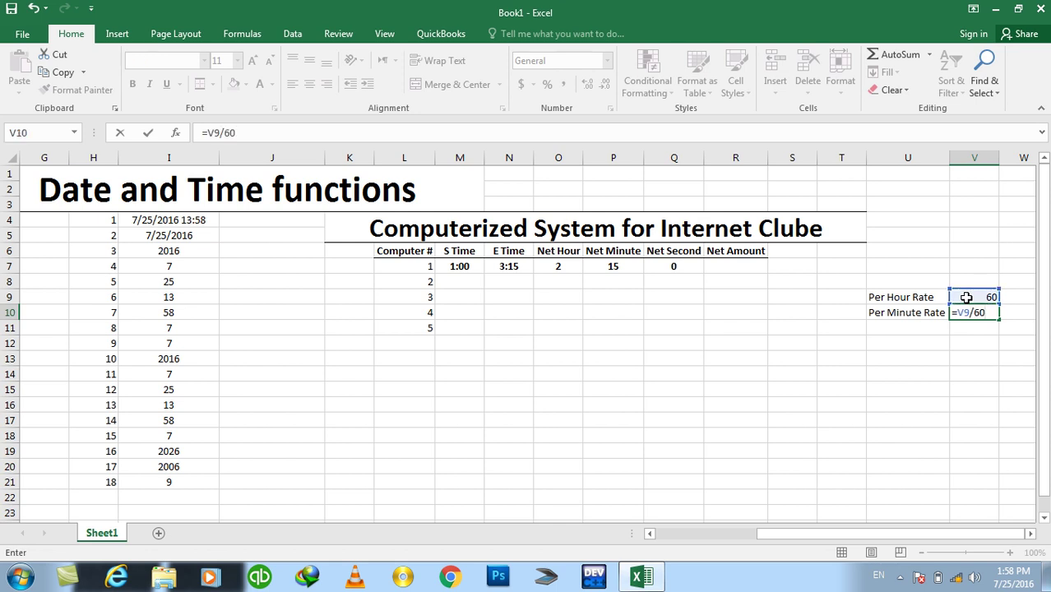
key(Return)
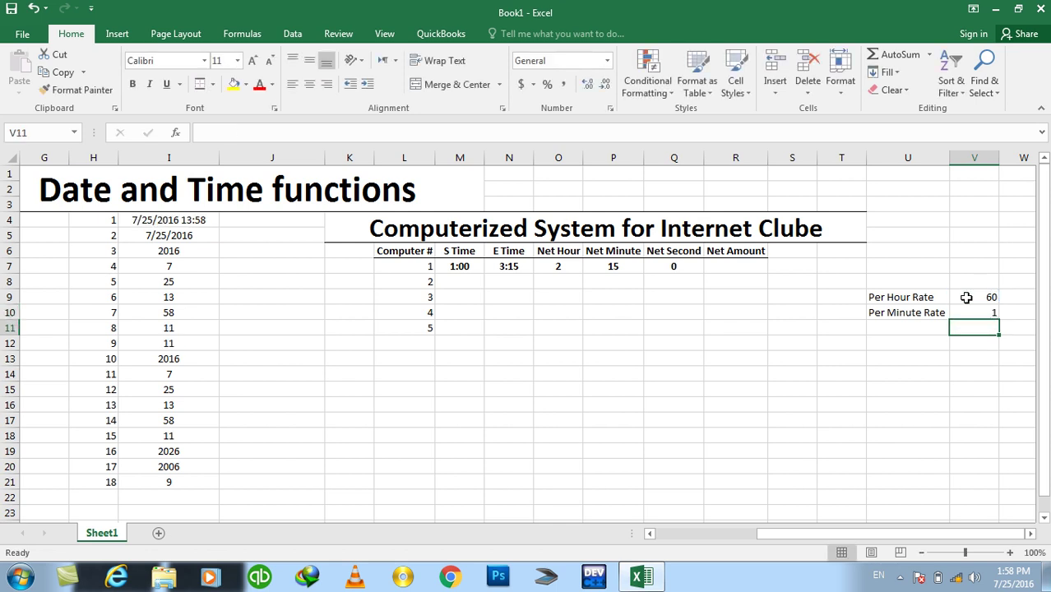
Enter =(O7*60)+(P7*1) in R7 so computer 1's Net Amount shows 135.
click(724, 268)
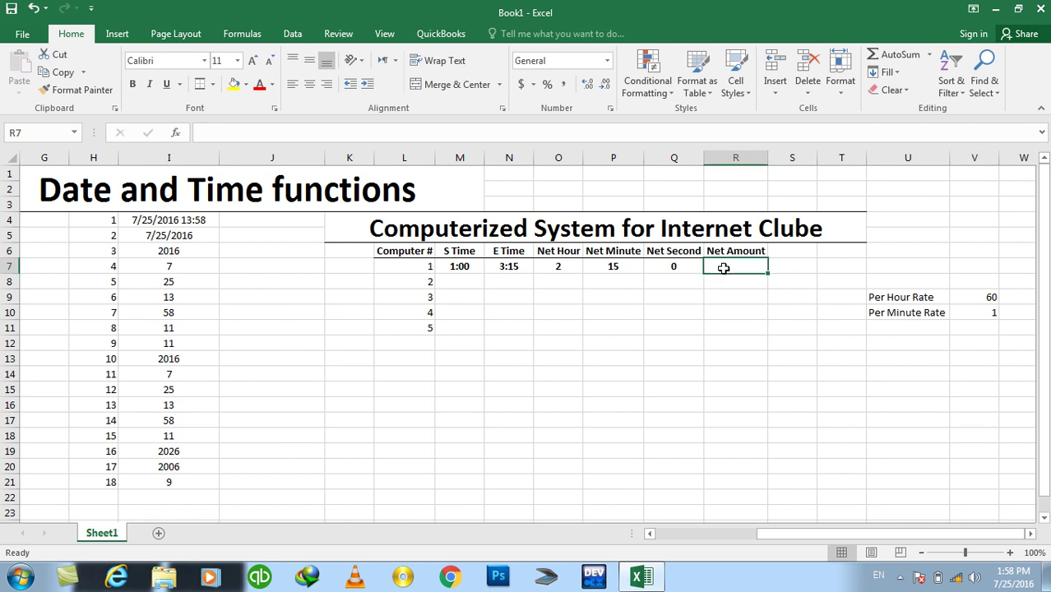
text(=()
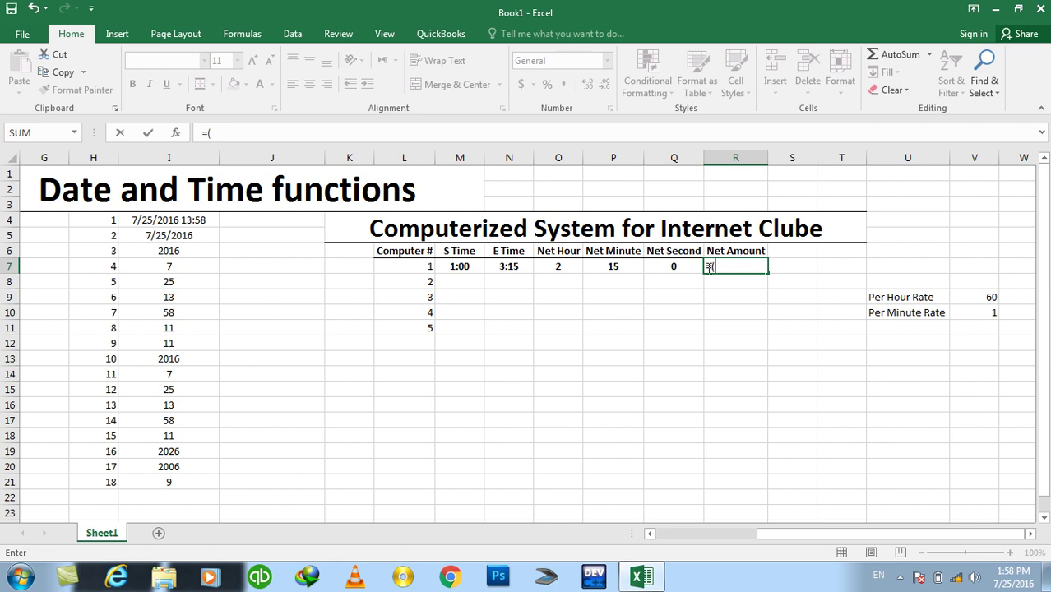
click(556, 266)
text(*)
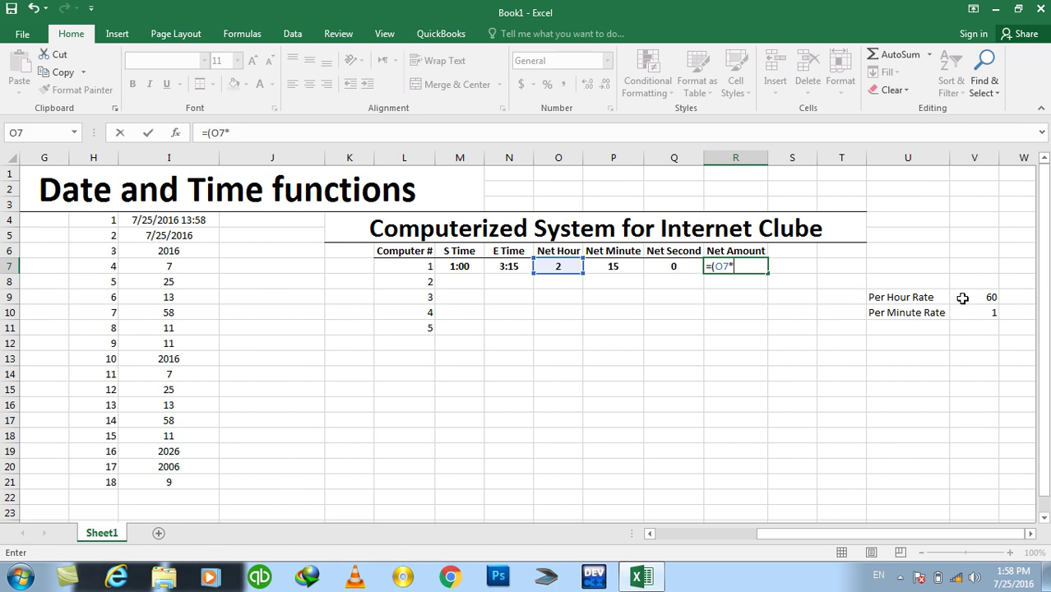
text(60)+()
click(597, 265)
text(*)
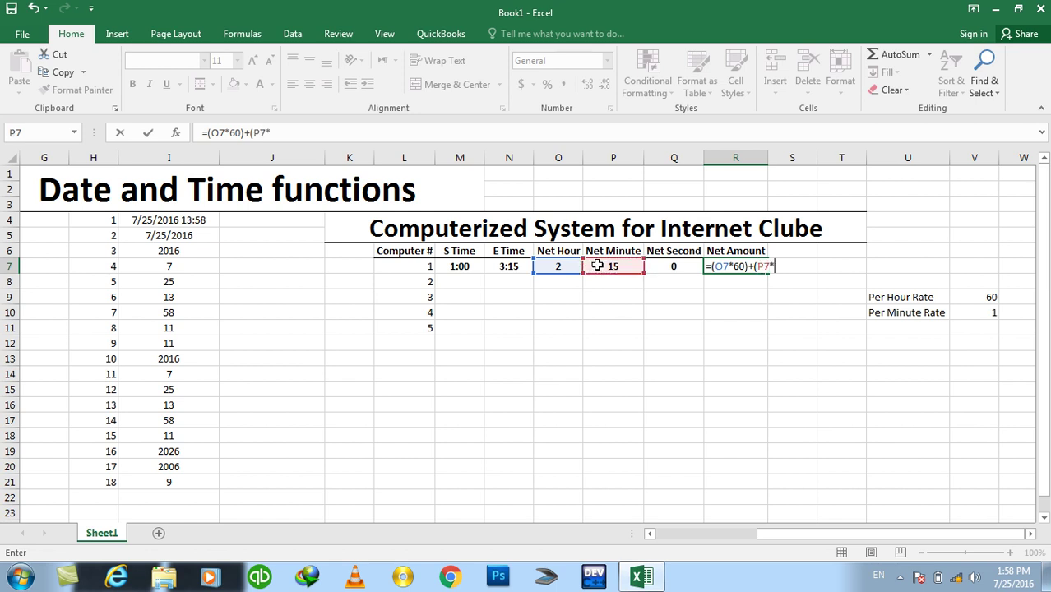
text(1))
drag(748, 266, 712, 266)
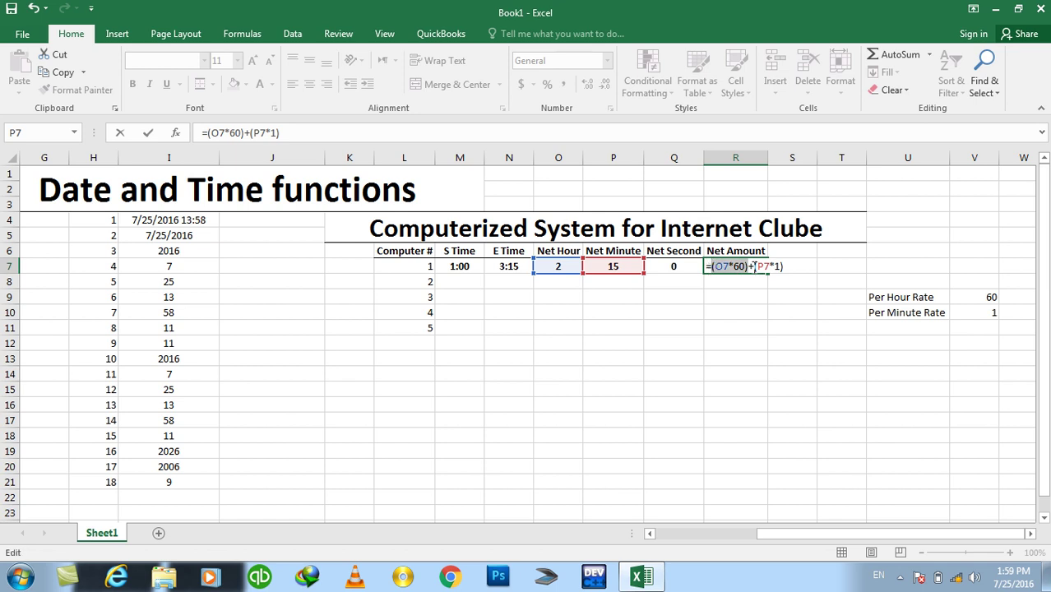
drag(753, 266, 783, 266)
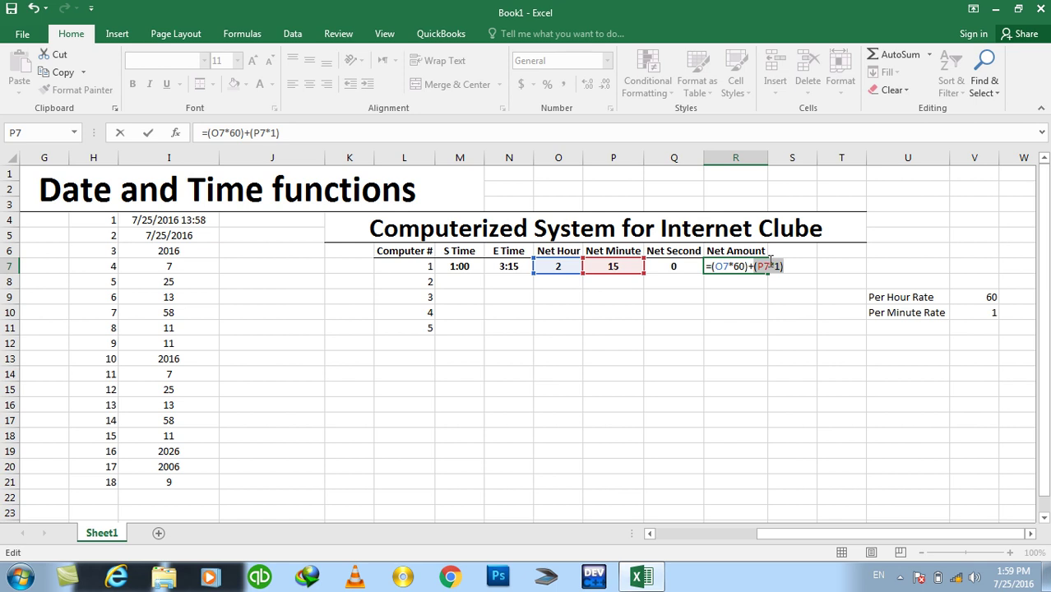
key(Return)
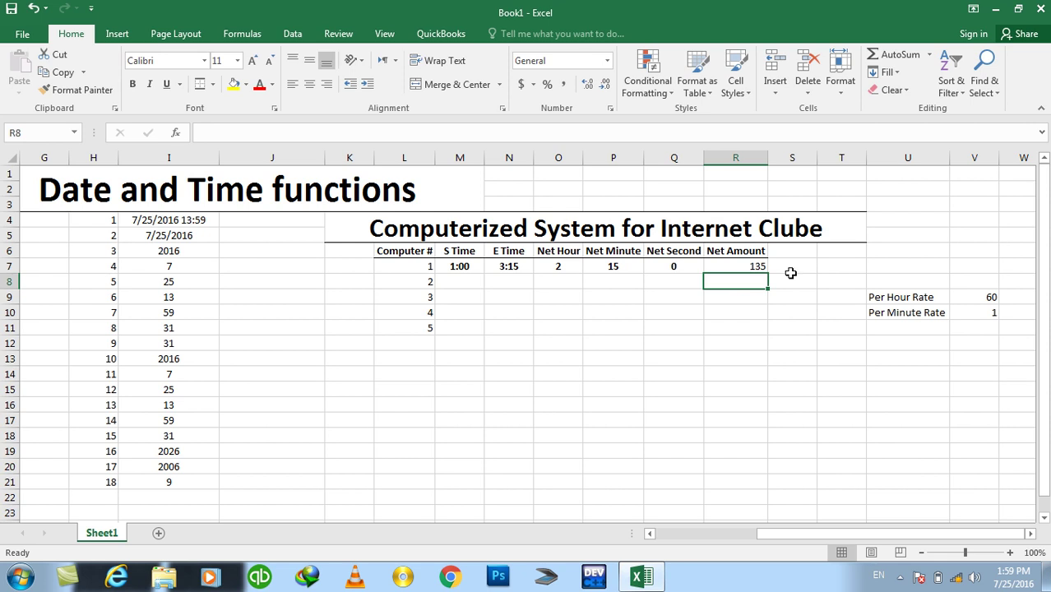
Bold the 135 in R7 and fill the Net Amount formula down R7:R19.
click(722, 268)
key(ctrl+b)
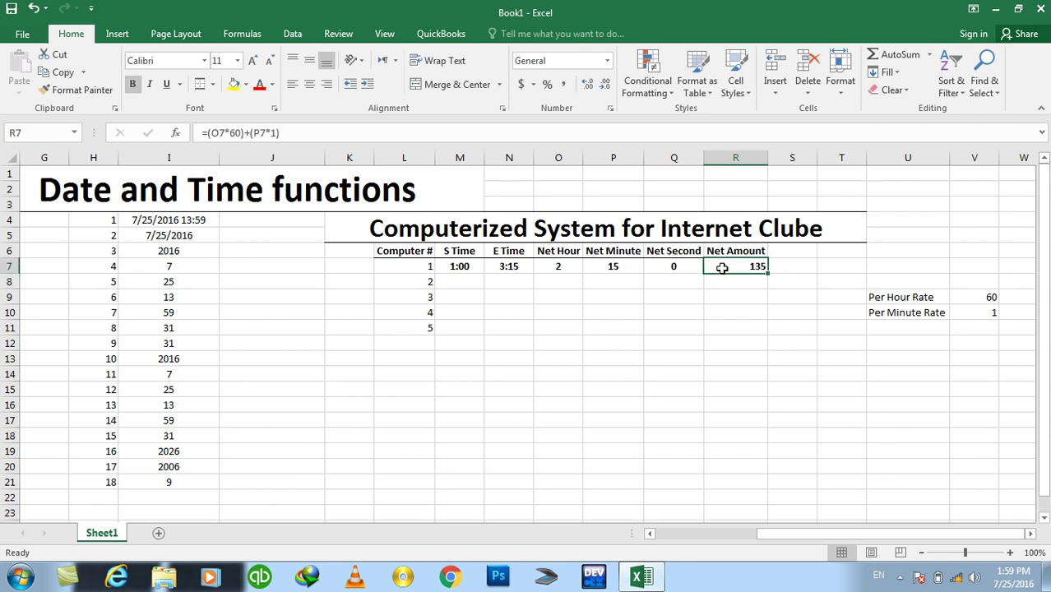
drag(722, 268, 726, 454)
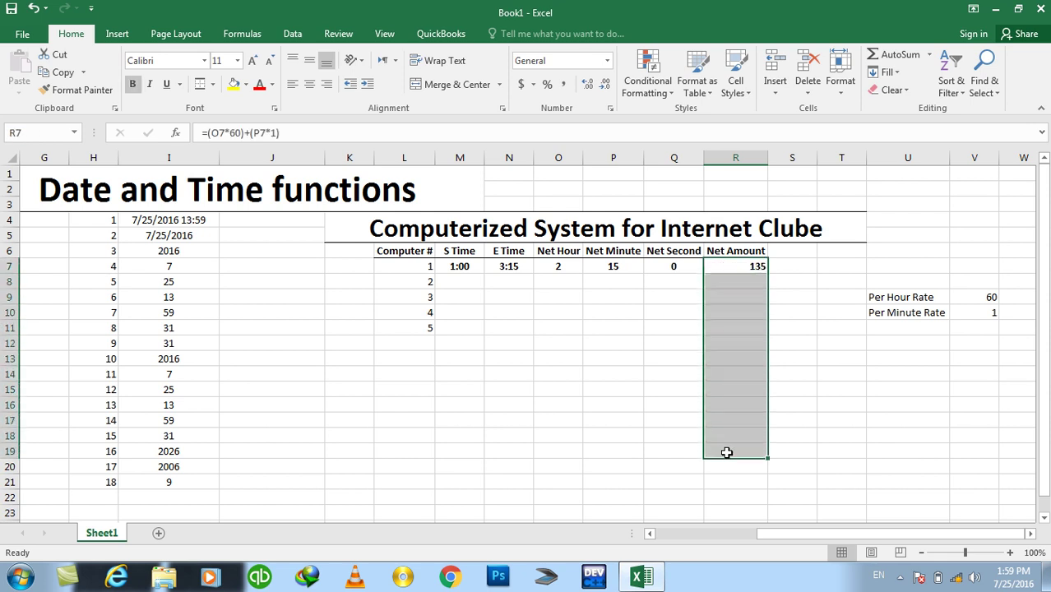
key(ctrl+d)
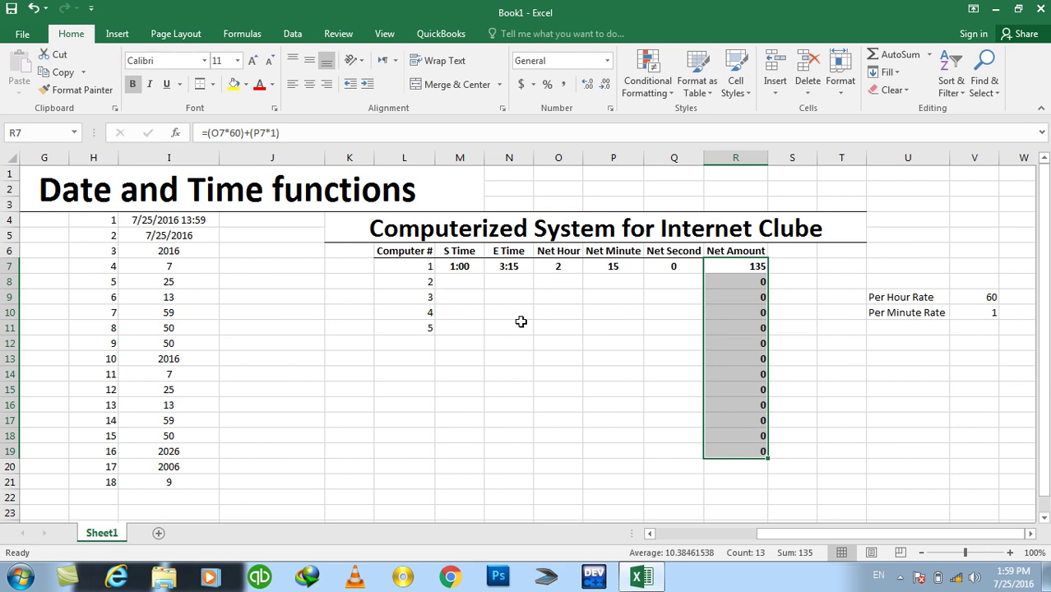
Enter a 2:00 start time for computer 2 in M8.
click(467, 285)
text(2:00)
key(Tab)
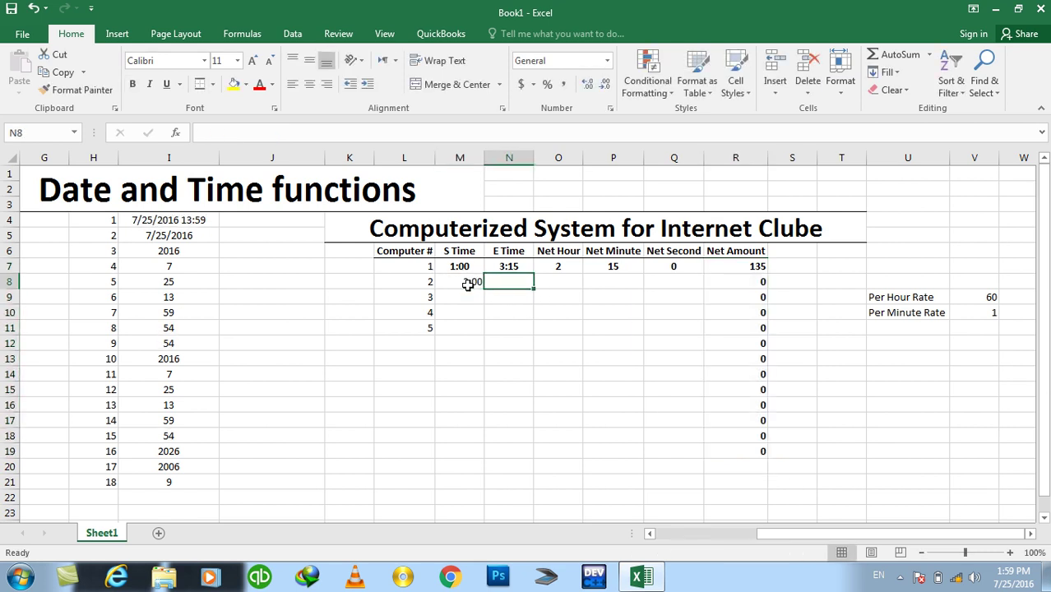
Enter 4:00 in N8 and fill the Net Hour, Minute and Second formulas down to row 19.
text(4:00)
key(Tab)
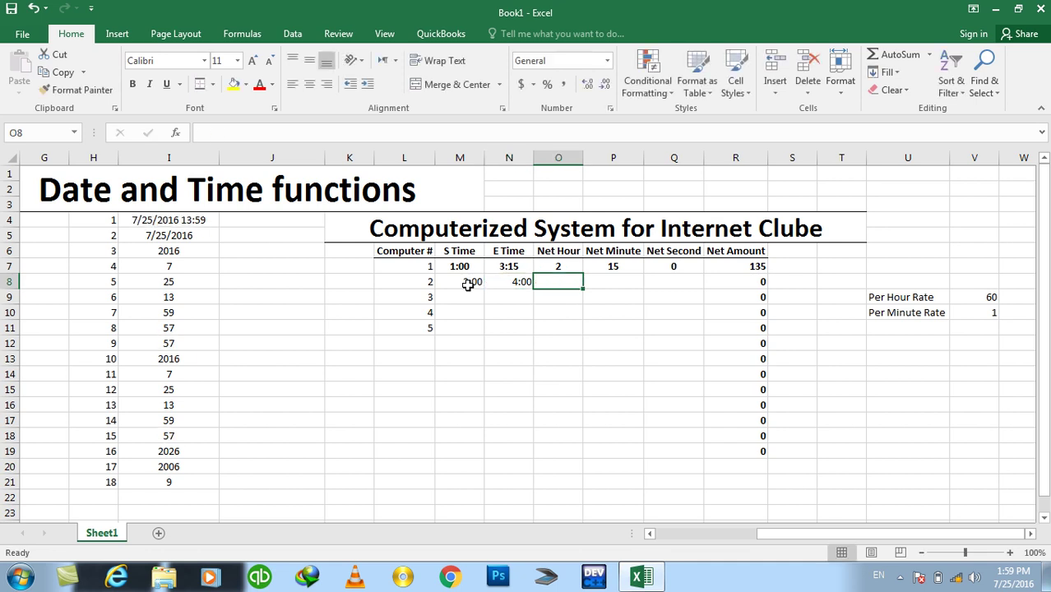
drag(556, 265, 554, 451)
key(ctrl+d)
drag(613, 266, 615, 446)
key(ctrl+d)
drag(676, 265, 673, 450)
key(ctrl+d)
click(814, 429)
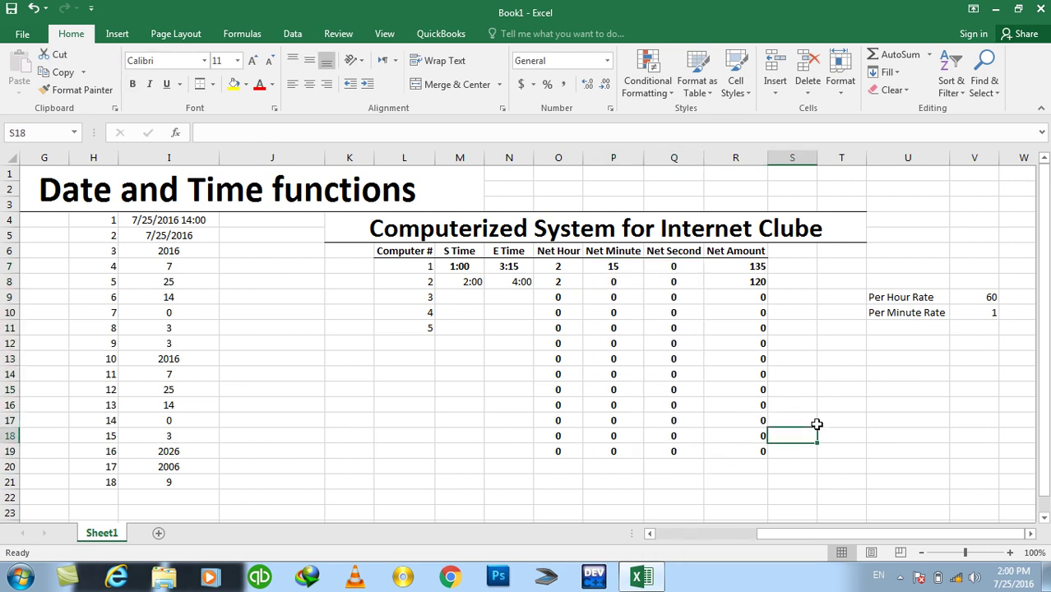